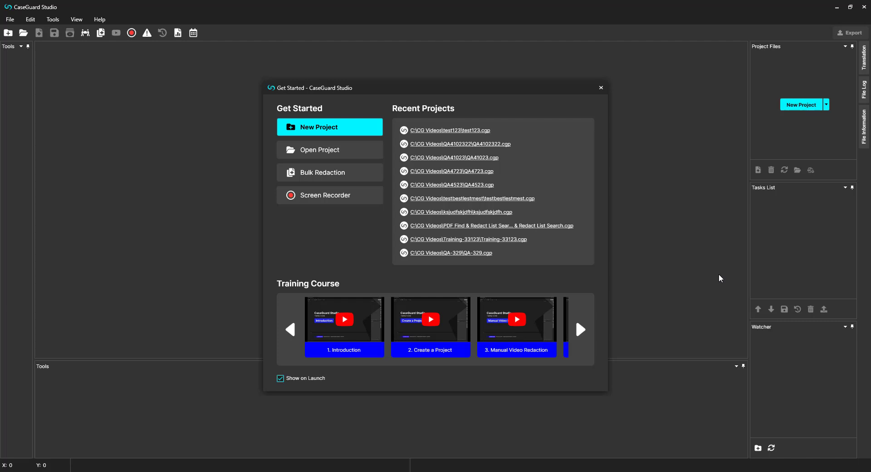
Step: Create a new project named "What's New 9.0" in the CG Videos storage folder
click(351, 136)
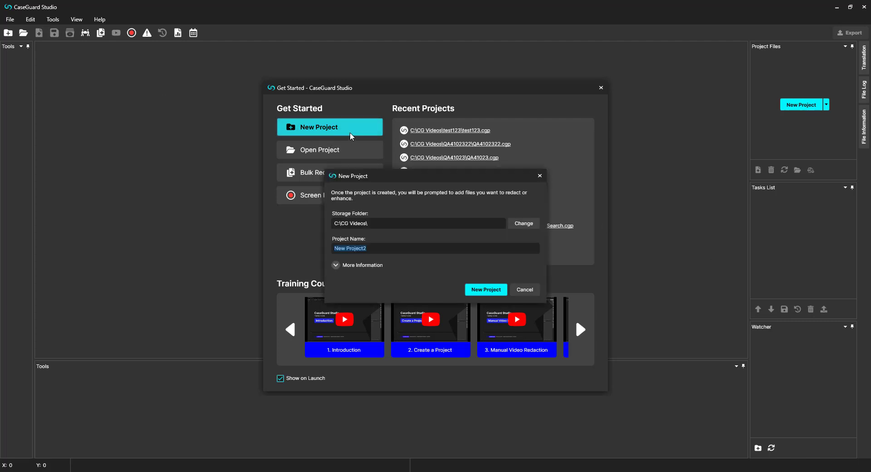
text(What's N)
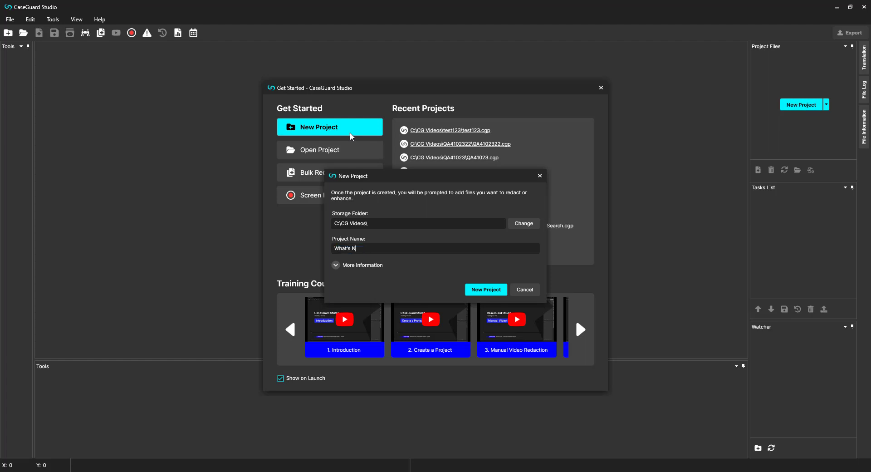
text(ew 9.0)
key(Return)
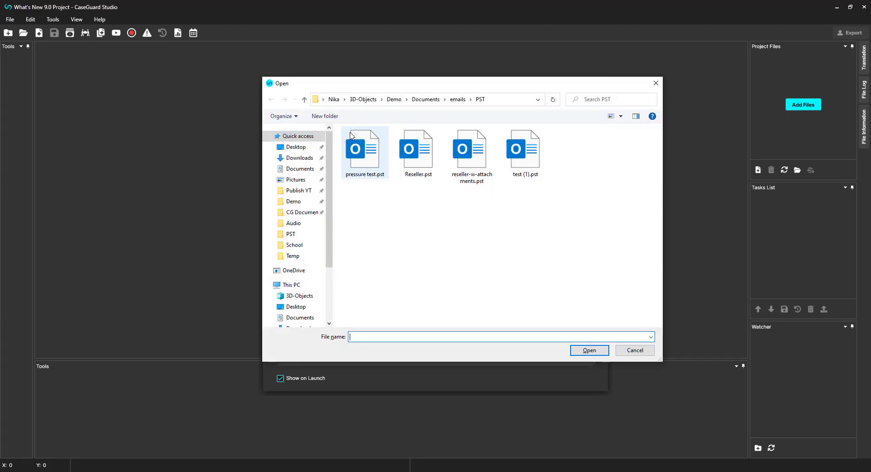
Step: Open Reseller.pst and reseller-w-attachments.pst together for import into the project
click(433, 150)
ctrl+click(472, 152)
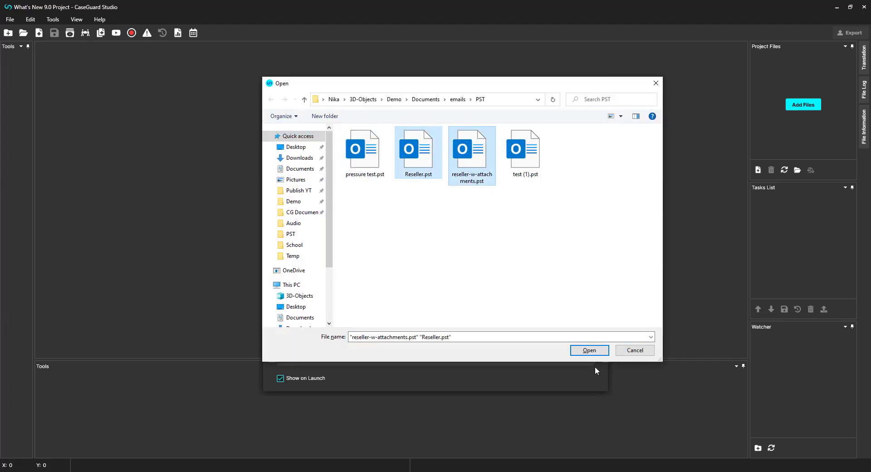
click(589, 351)
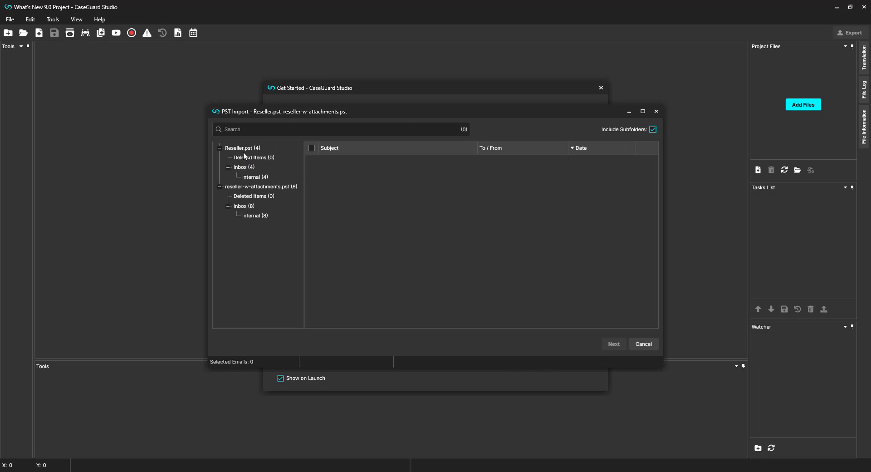
Step: Browse the two PST mailboxes and preview the most recent email in Reseller.pst, closing the preview after reading
click(253, 189)
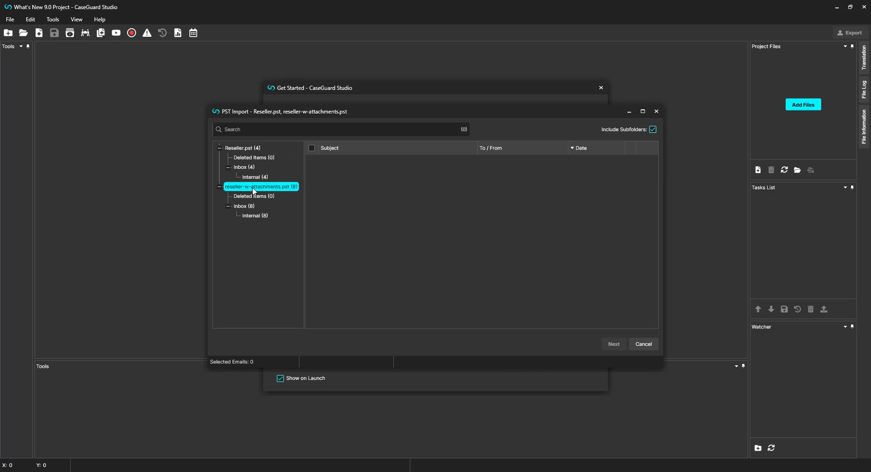
click(259, 150)
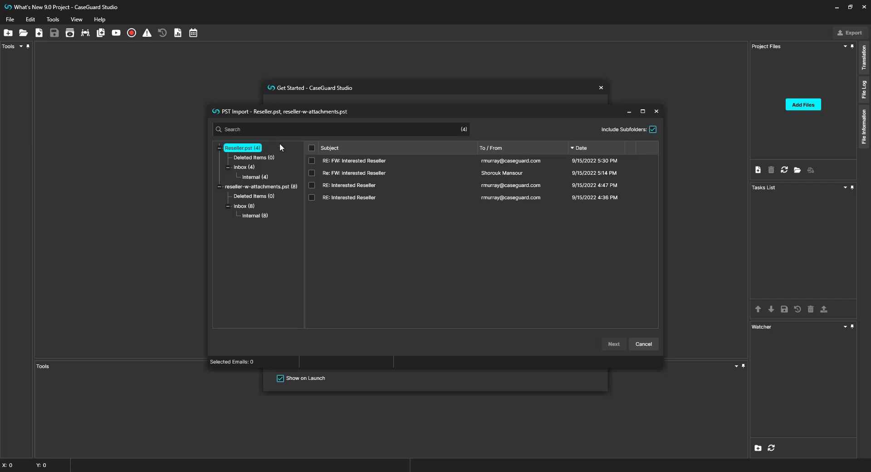
double_click(395, 160)
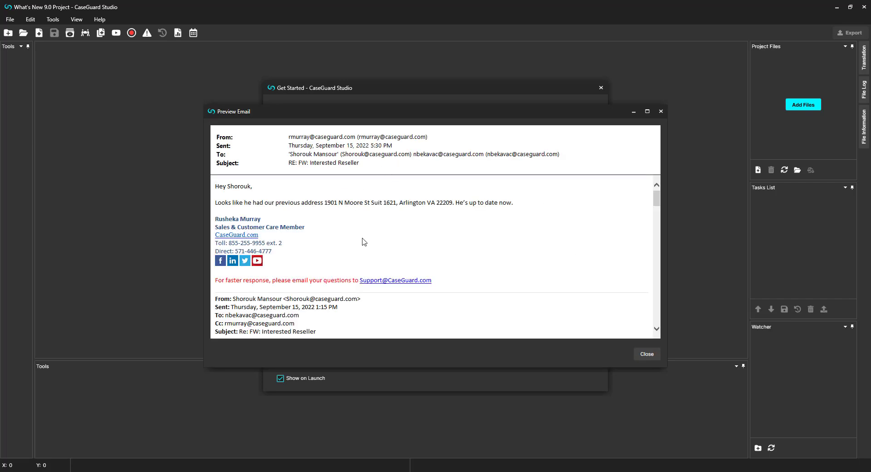
click(661, 110)
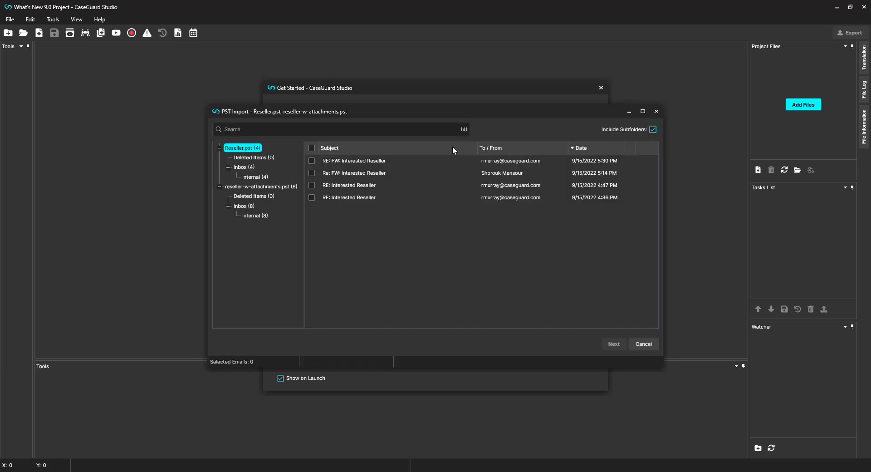
Step: Filter the reseller-w-attachments.pst emails to those that have an attachment, and clear the filter after viewing
click(410, 130)
mouse_move(272, 144)
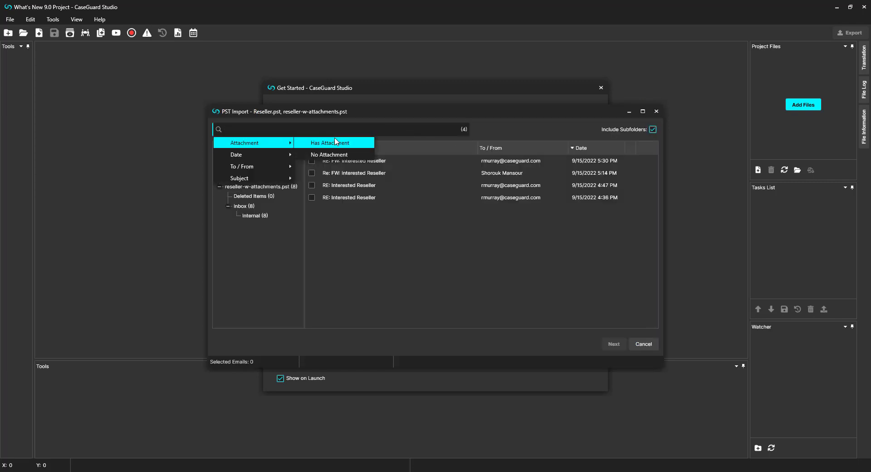
click(338, 143)
click(285, 189)
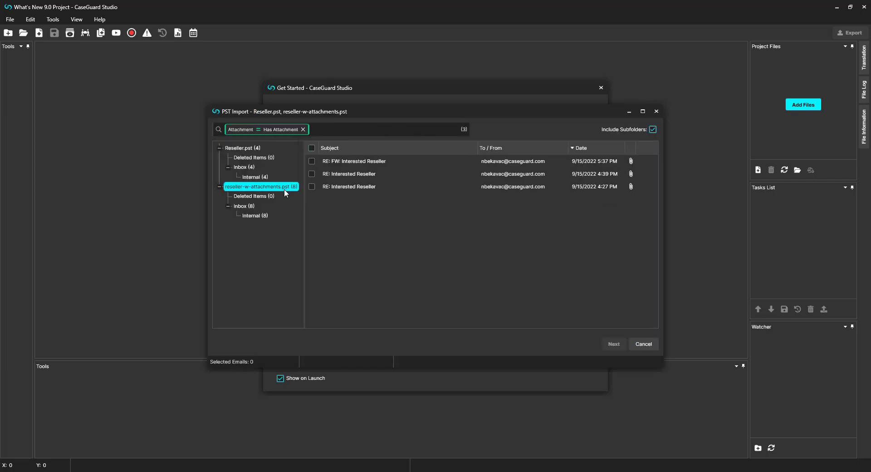
click(303, 129)
Step: Select all emails in reseller-w-attachments.pst, include emails from Reseller.pst, and continue to the import settings
click(311, 148)
click(242, 148)
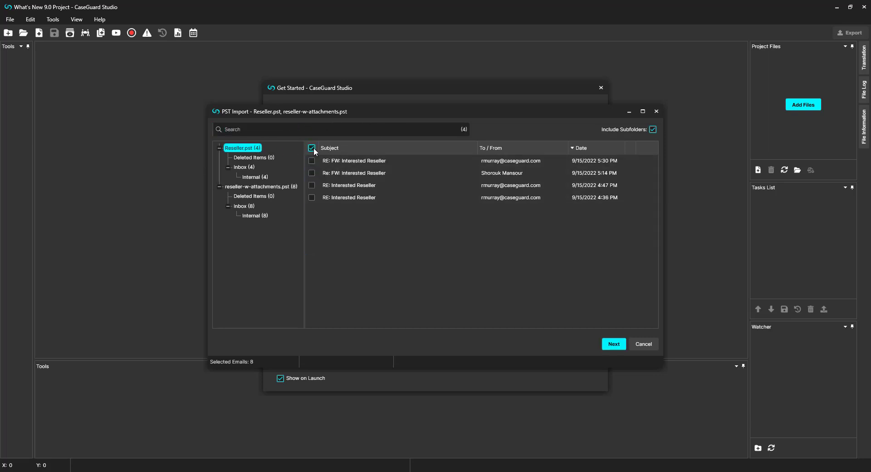
click(615, 344)
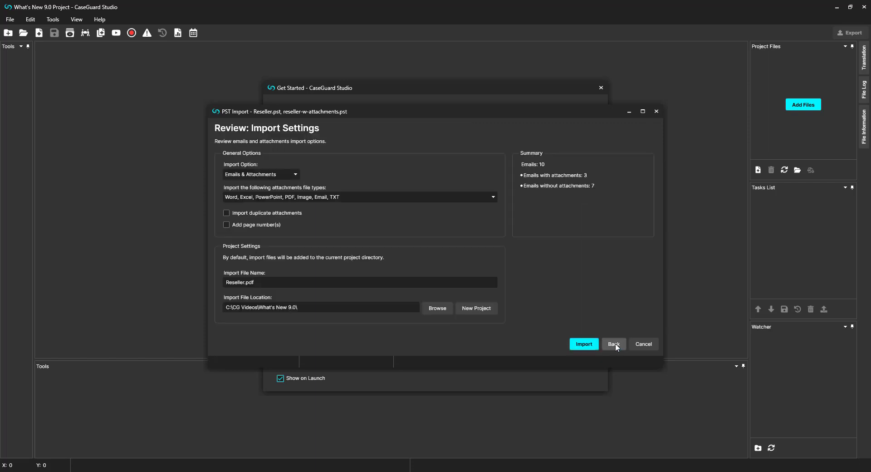
Step: Import the selected emails as Reseller.pdf with the Emails & Attachments option, all attachment file types and page numbers added
click(295, 177)
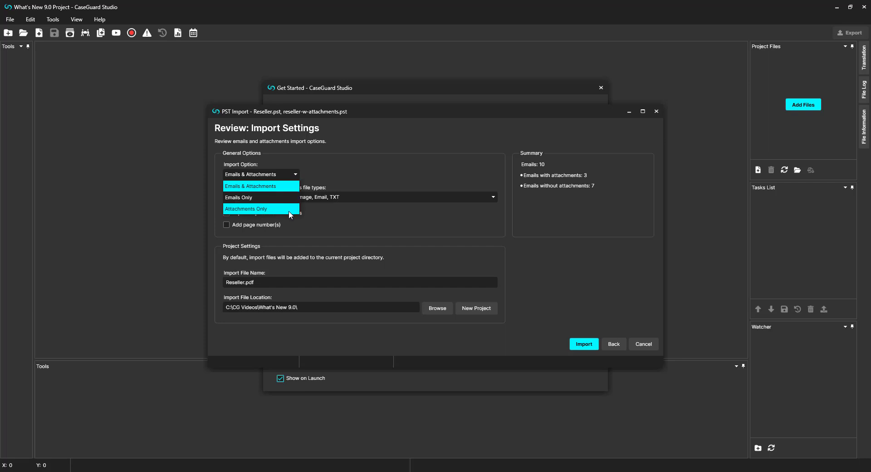
click(289, 186)
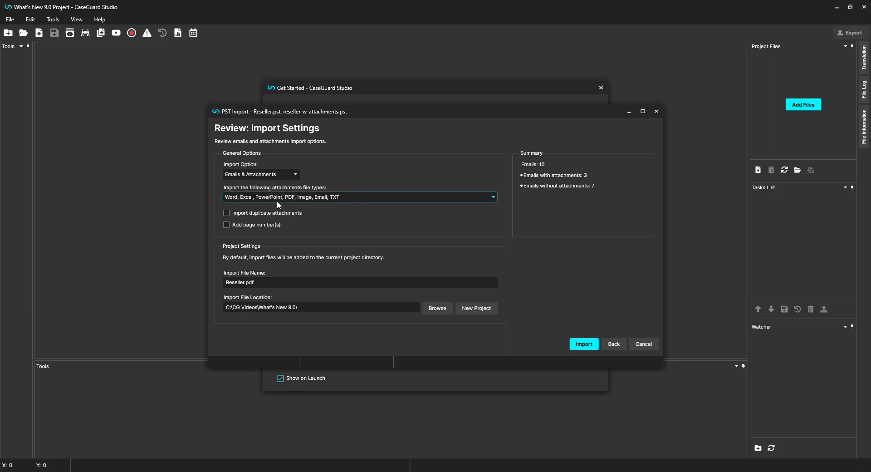
click(402, 197)
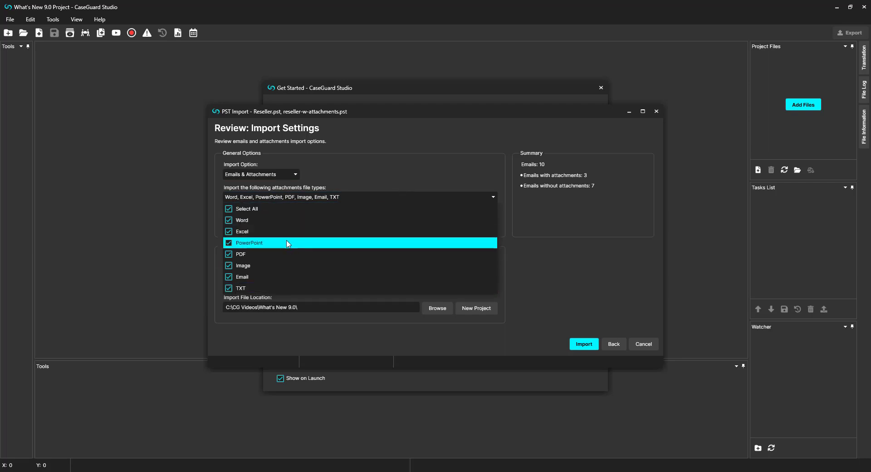
click(371, 171)
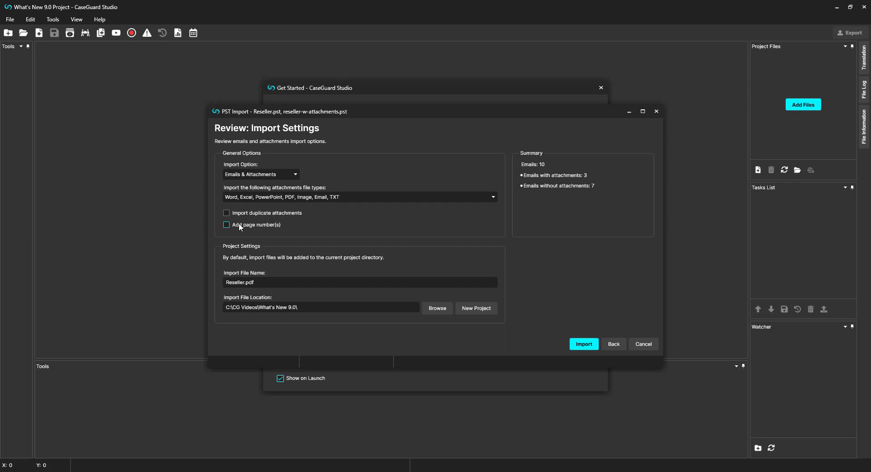
click(227, 226)
click(594, 345)
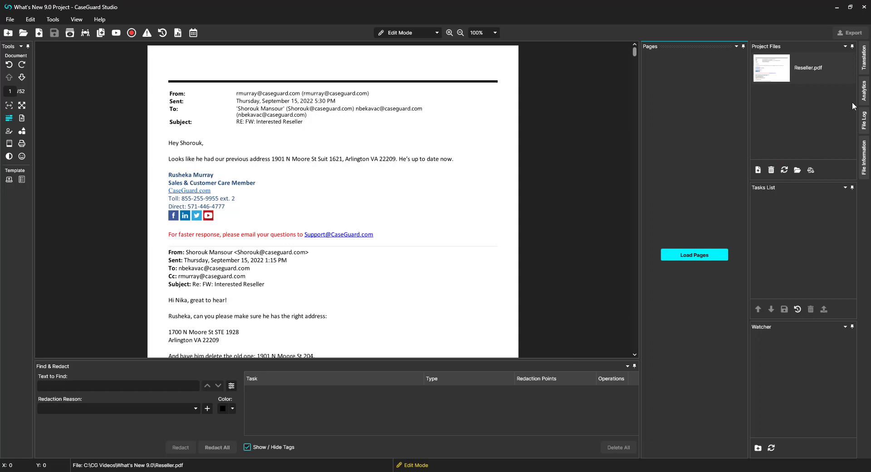
Step: Pin the Analytics view open and run AI Analysis on all pages of Reseller.pdf with every detection type selected
click(863, 92)
click(853, 47)
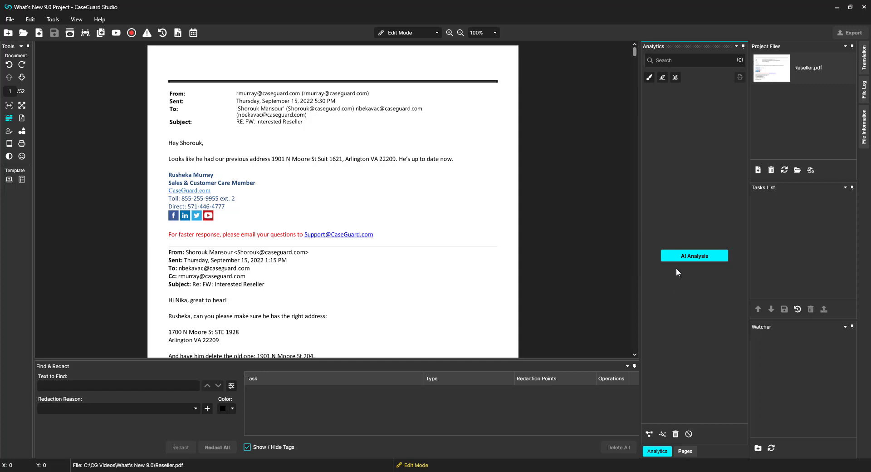
click(681, 258)
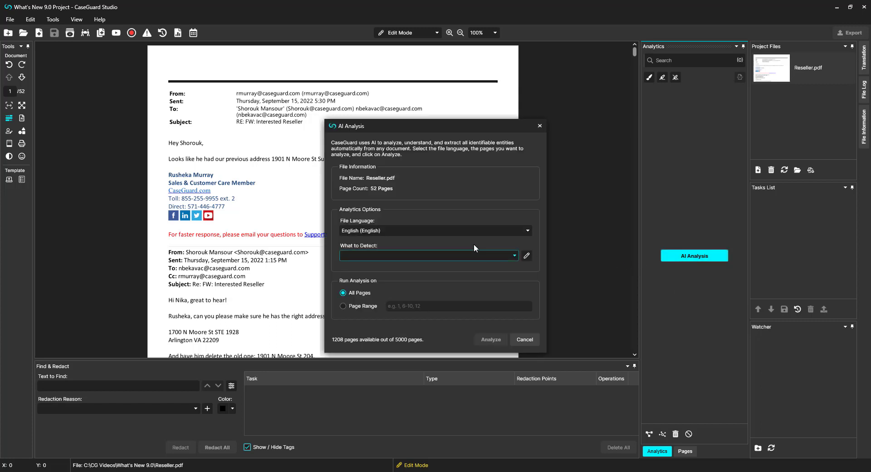
click(432, 258)
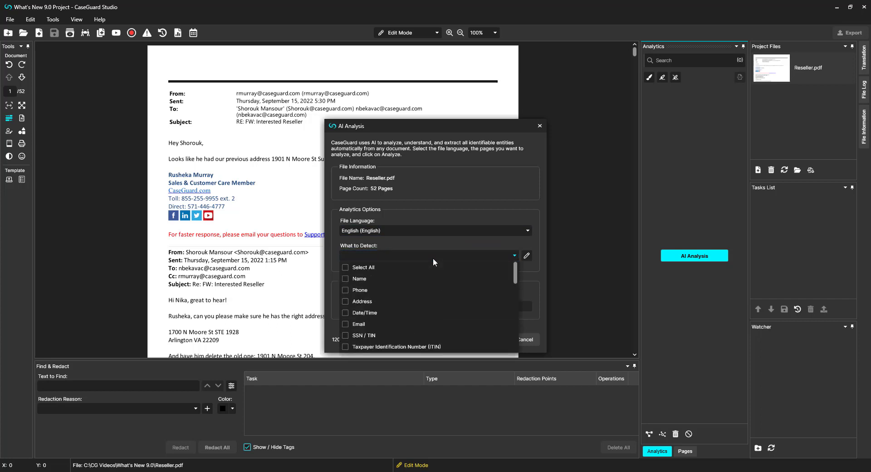
click(372, 268)
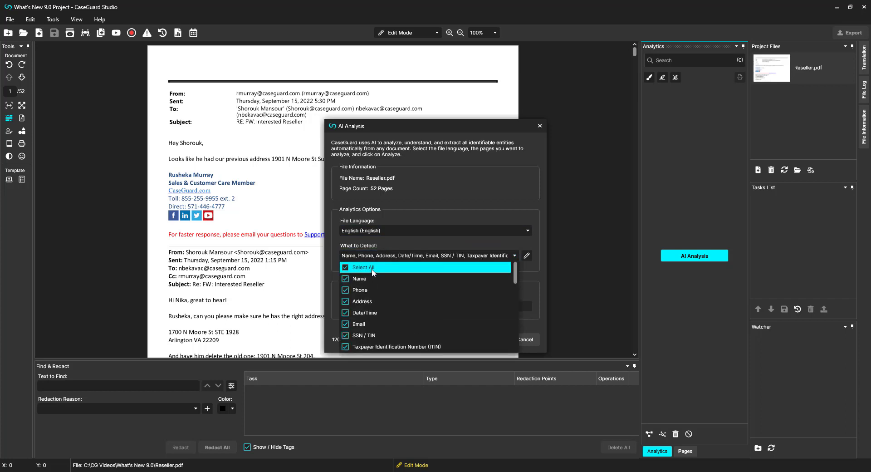
click(404, 244)
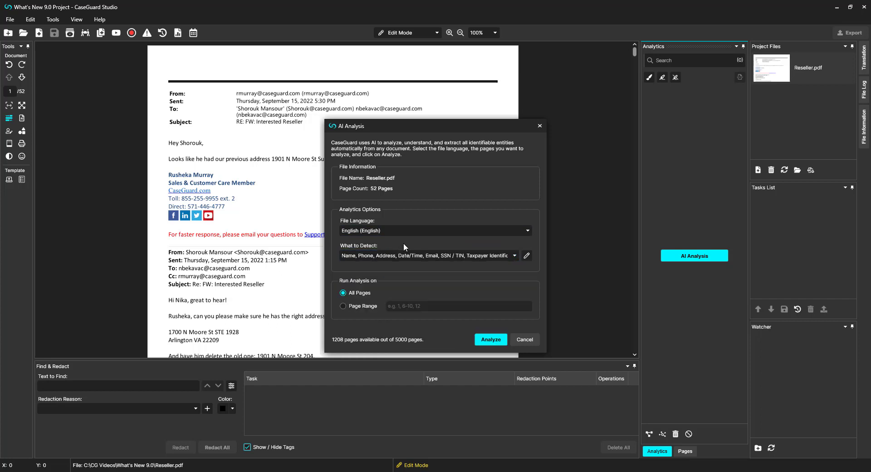
click(492, 339)
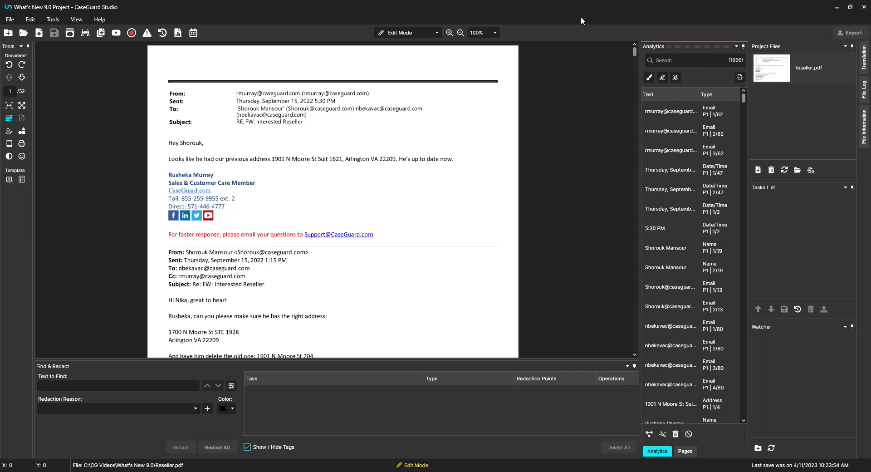
Step: Filter the analysis results to Type is equal to Email and redact all the filtered items
click(680, 63)
click(680, 62)
click(681, 62)
mouse_move(663, 77)
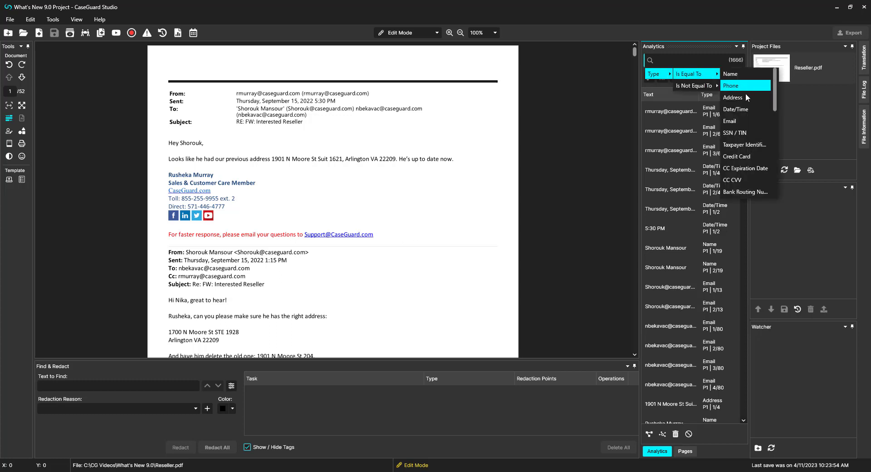
click(748, 119)
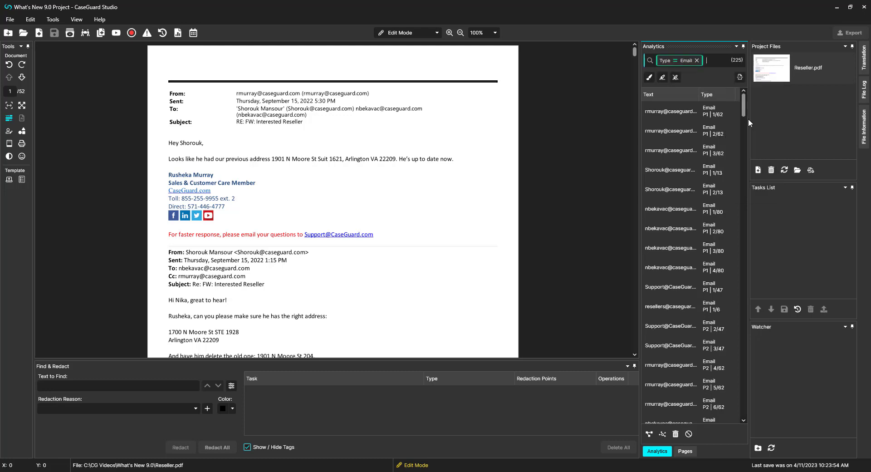
scroll(693, 237, down, 10)
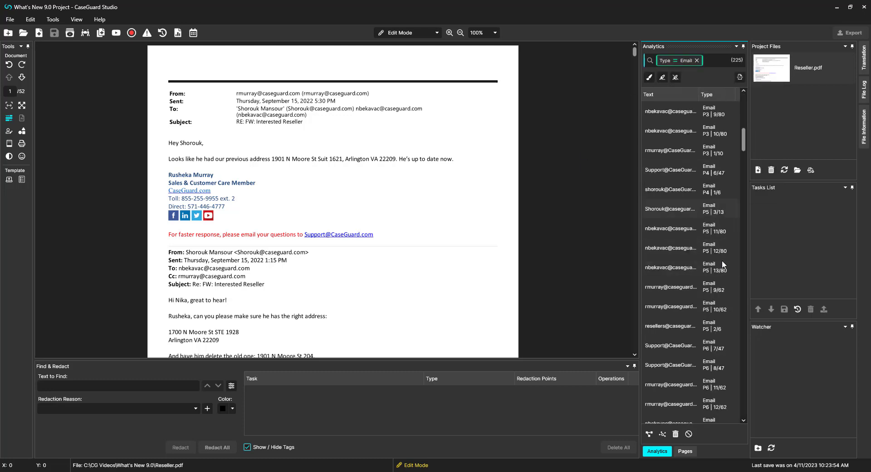
drag(743, 156, 750, 204)
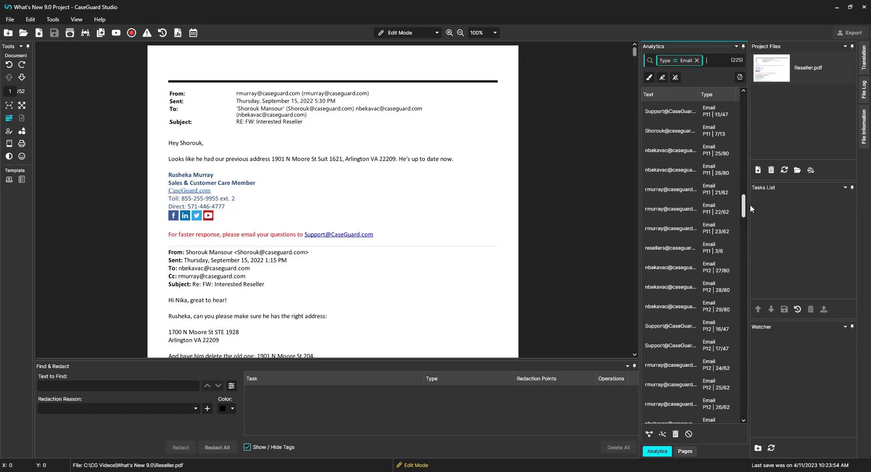
click(650, 77)
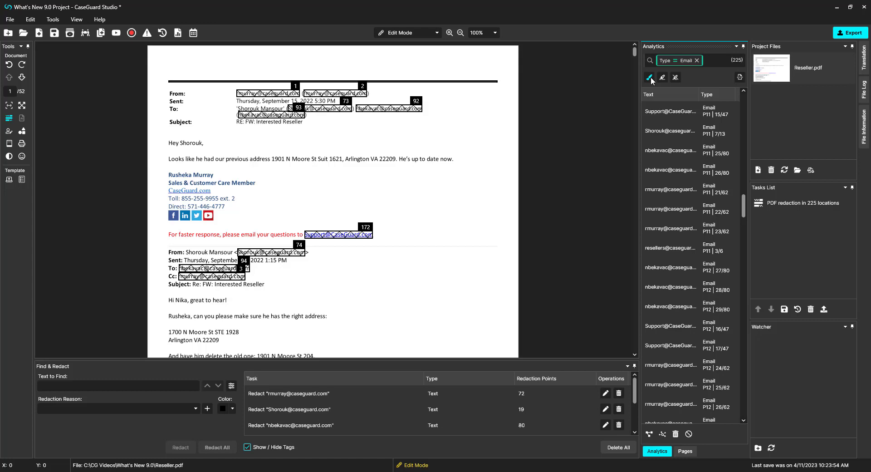
Step: Replace the results filter with Type is equal to Name and redact all the filtered items
click(697, 60)
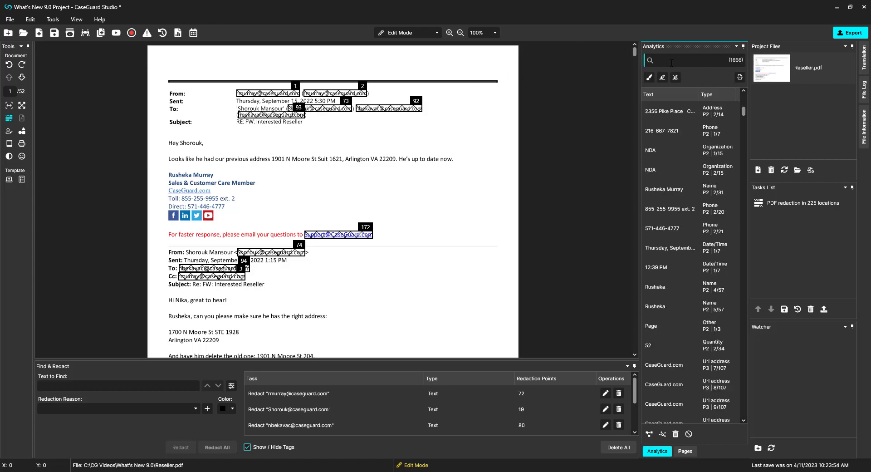
mouse_move(667, 75)
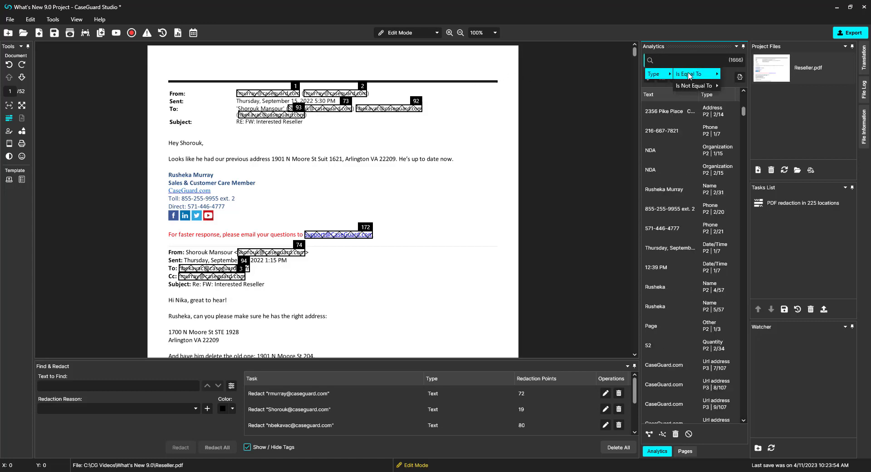
mouse_move(695, 74)
click(732, 74)
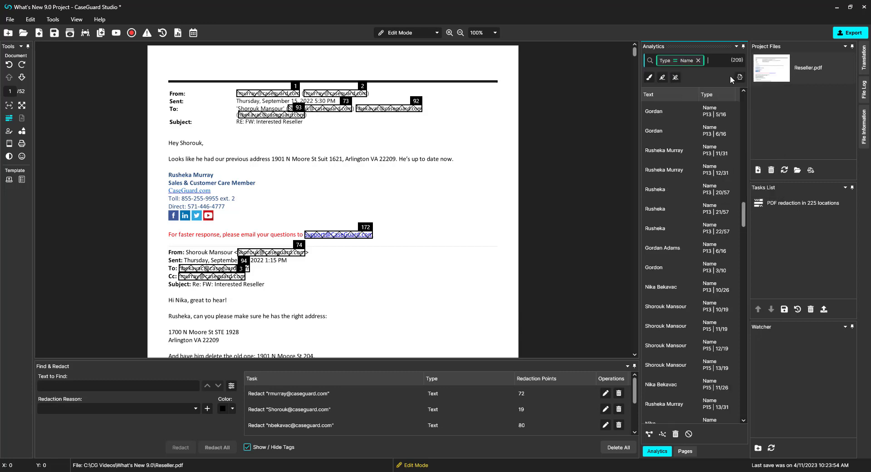
click(650, 78)
key(ctrl+y)
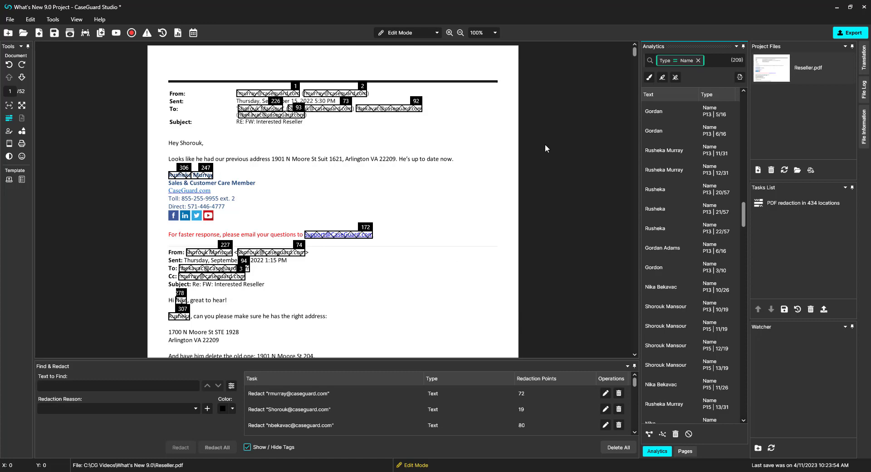
Step: Export Reseller.pdf in Review Export Mode so the content marked for redaction stays visible
click(850, 35)
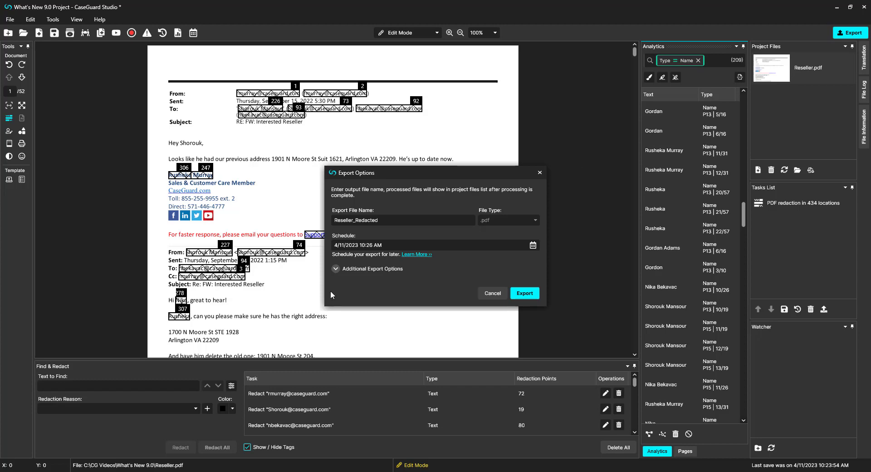
click(336, 270)
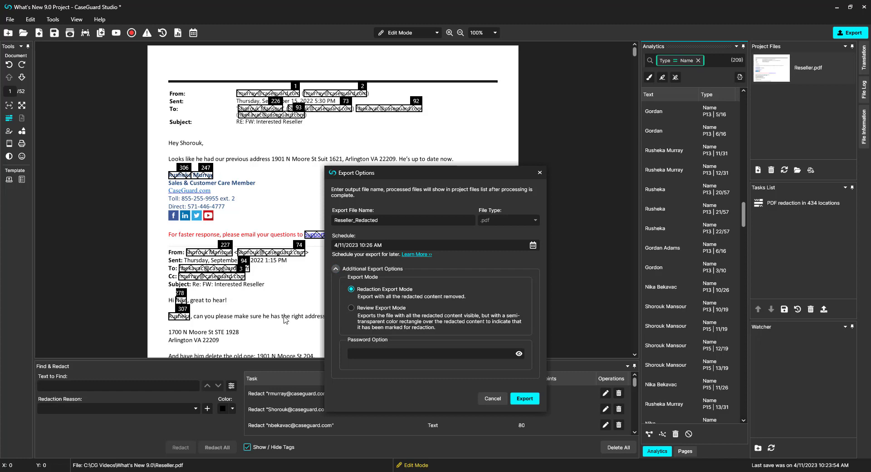
click(352, 308)
click(527, 398)
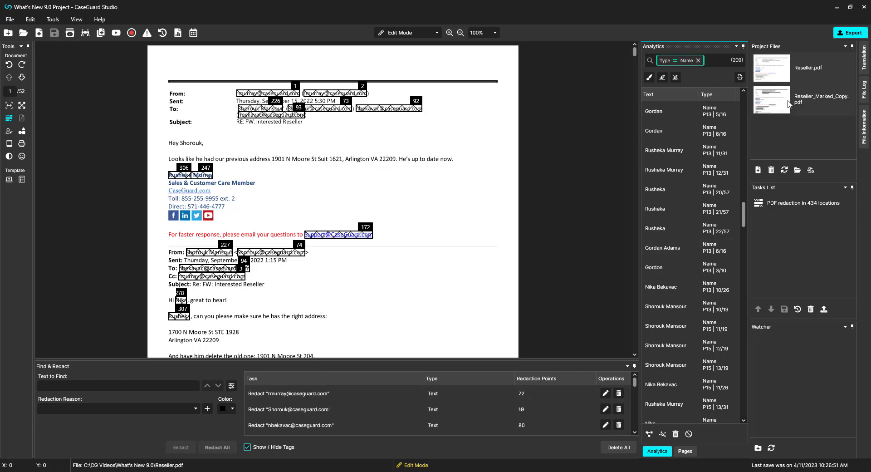
Step: Open Reseller_Marked_Copy.pdf and examine the semi-transparent redaction marks across its first pages
double_click(788, 103)
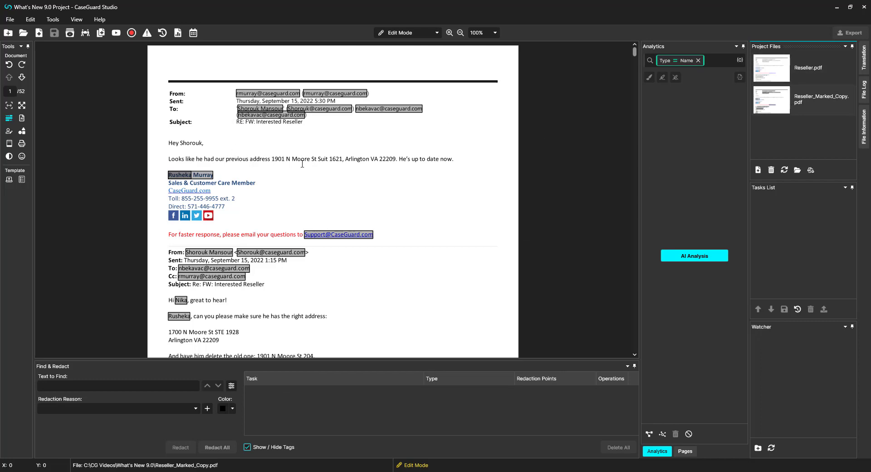
scroll(331, 163, down, 3)
scroll(333, 164, down, 5)
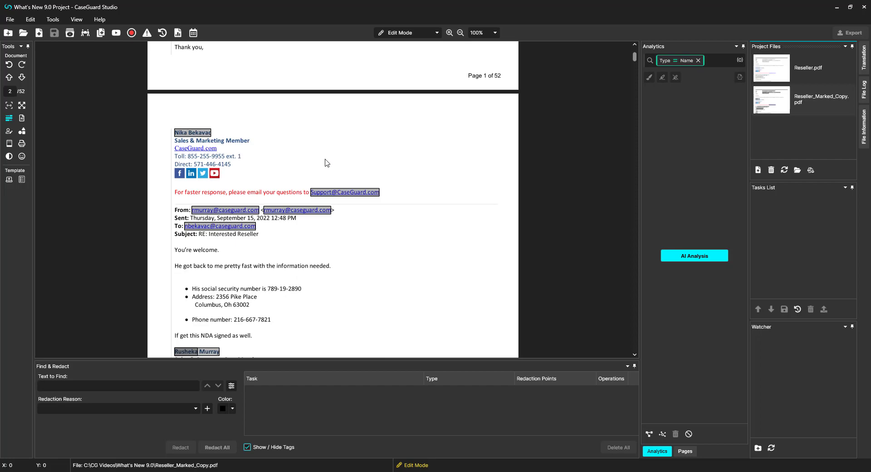
scroll(326, 164, down, 1)
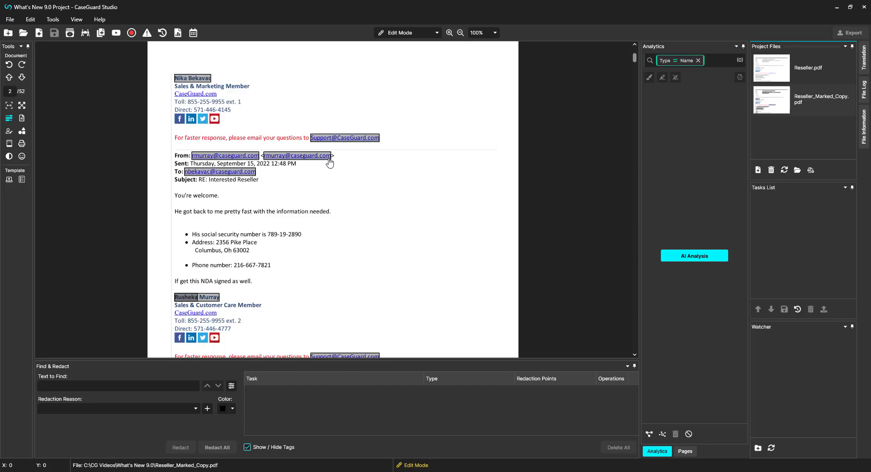
scroll(329, 163, down, 9)
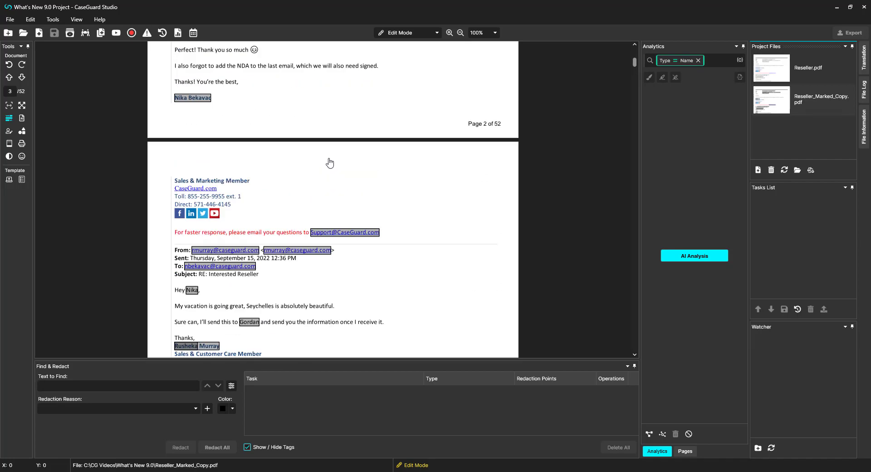
scroll(330, 163, down, 1)
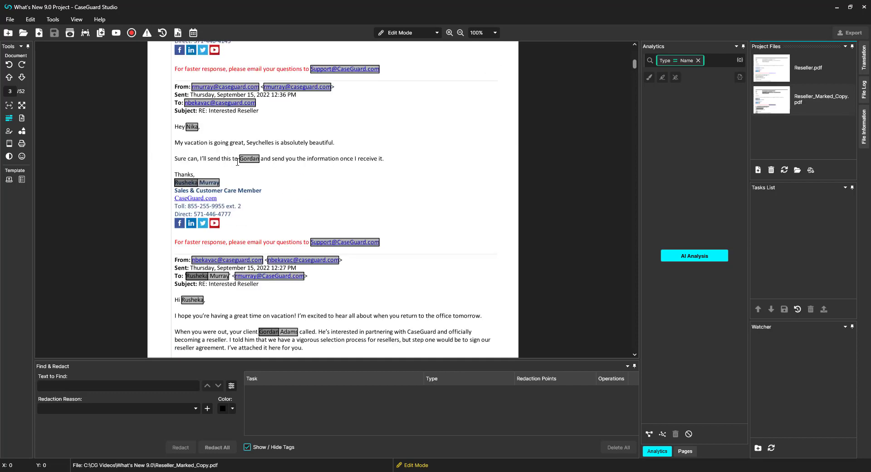
scroll(248, 166, down, 8)
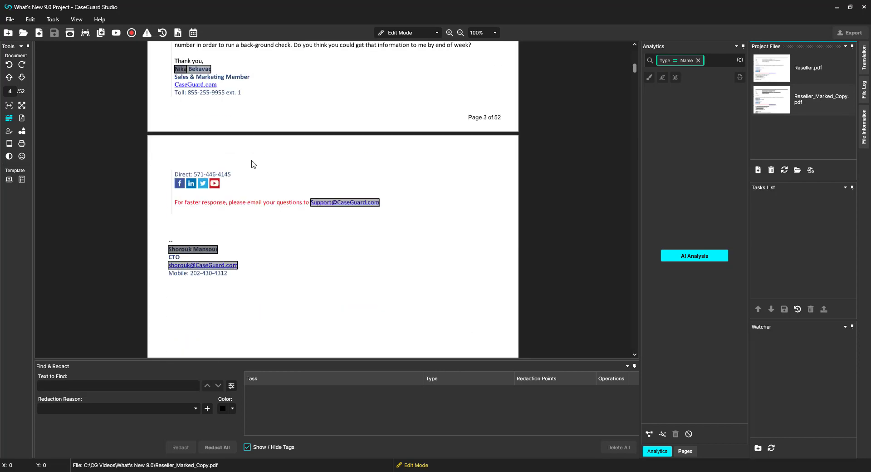
scroll(252, 164, down, 1)
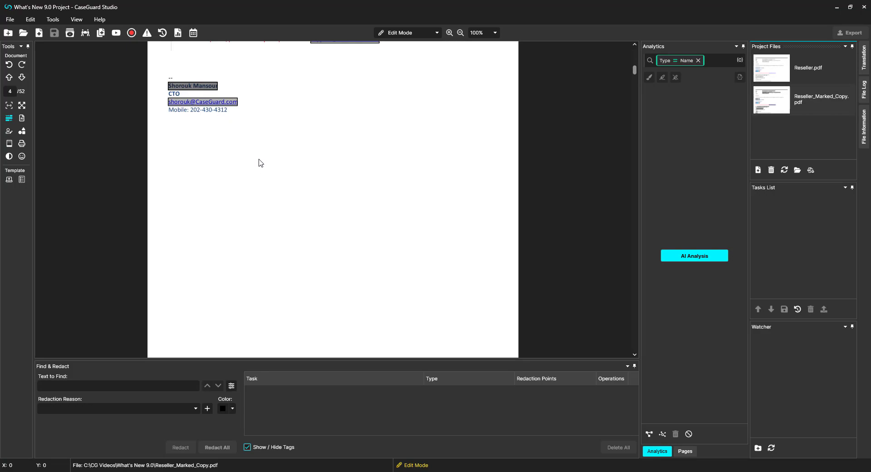
scroll(262, 163, down, 6)
Step: Reopen Reseller.pdf and export it as Reseller_Redacted in Redaction Export Mode
double_click(770, 80)
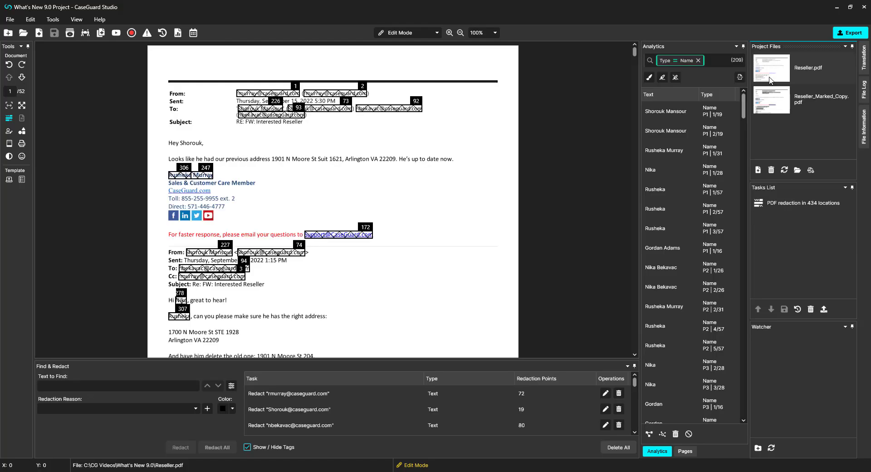
click(850, 33)
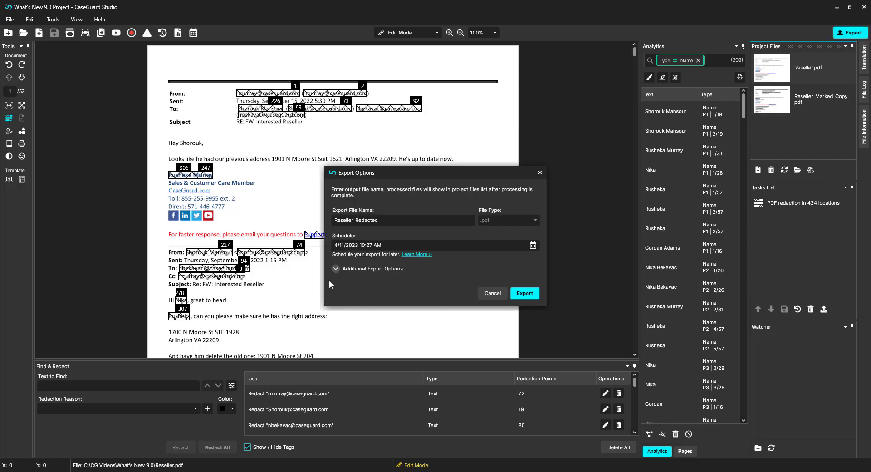
click(335, 269)
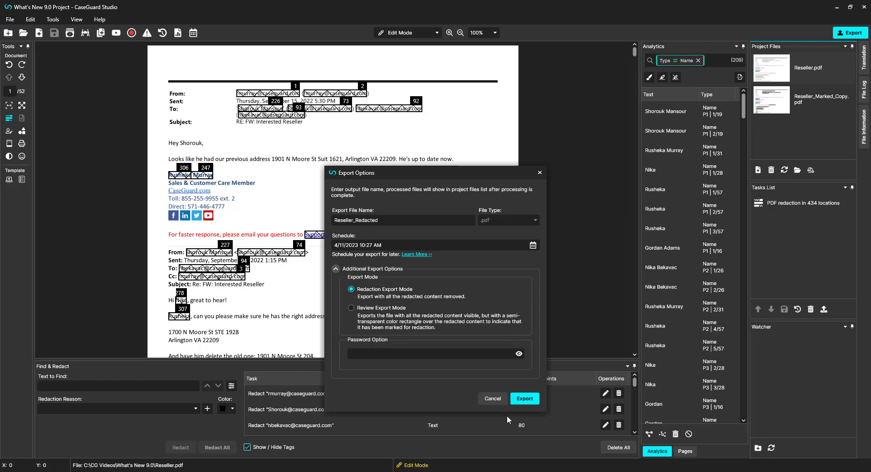
click(524, 399)
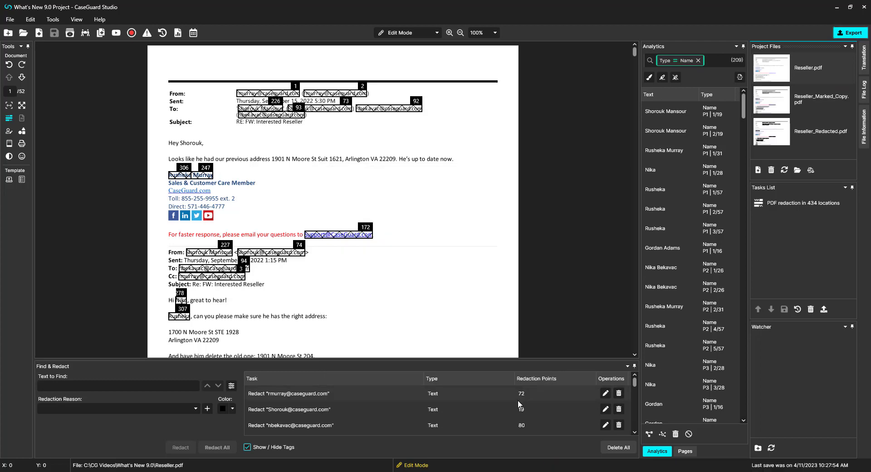
Step: Open Reseller_Redacted.pdf, check its redactions, and load its page thumbnails
double_click(785, 135)
scroll(407, 171, down, 3)
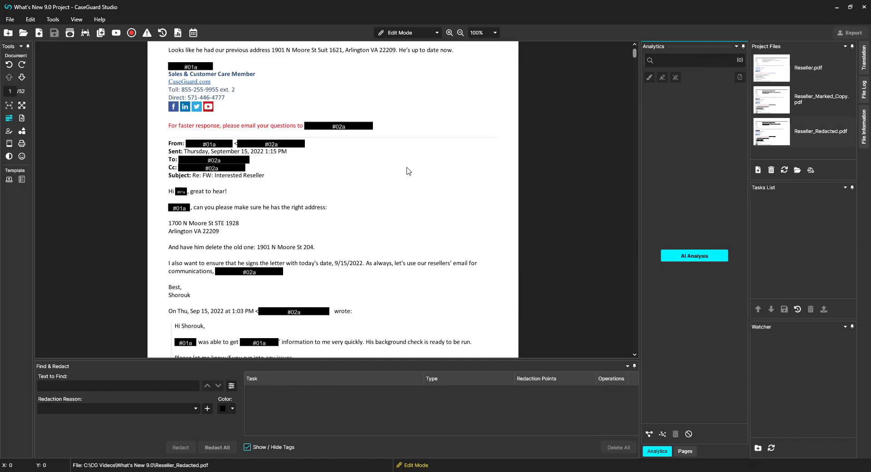
scroll(408, 170, down, 12)
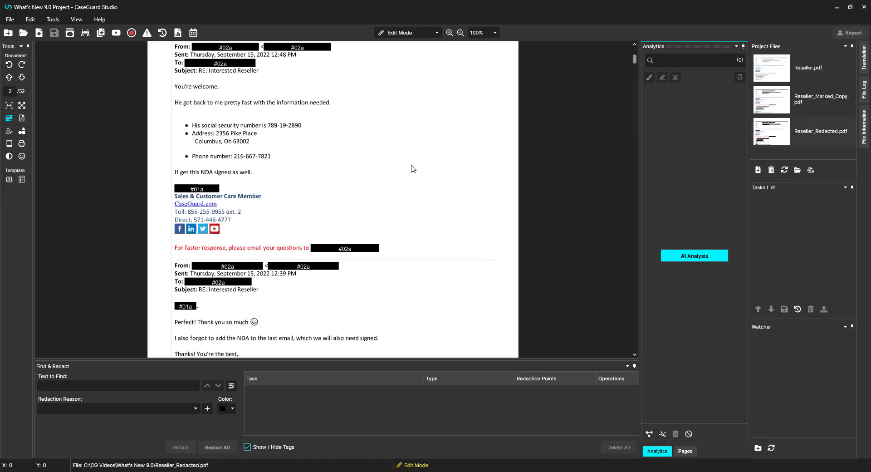
click(685, 451)
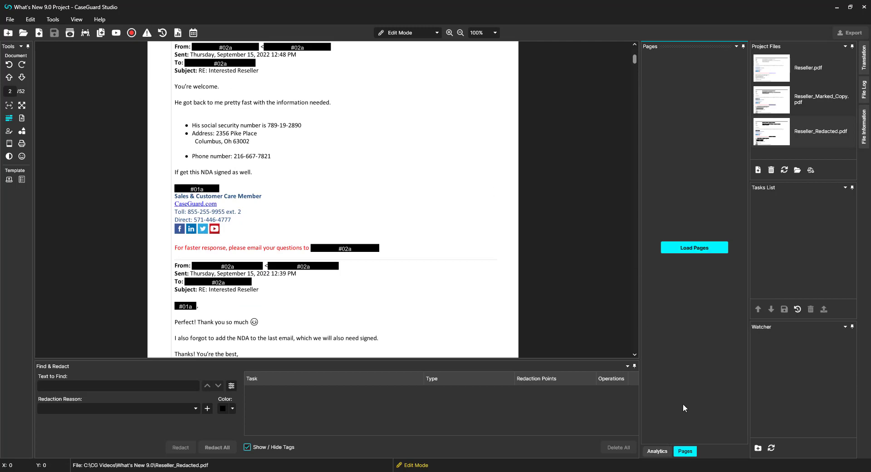
click(688, 251)
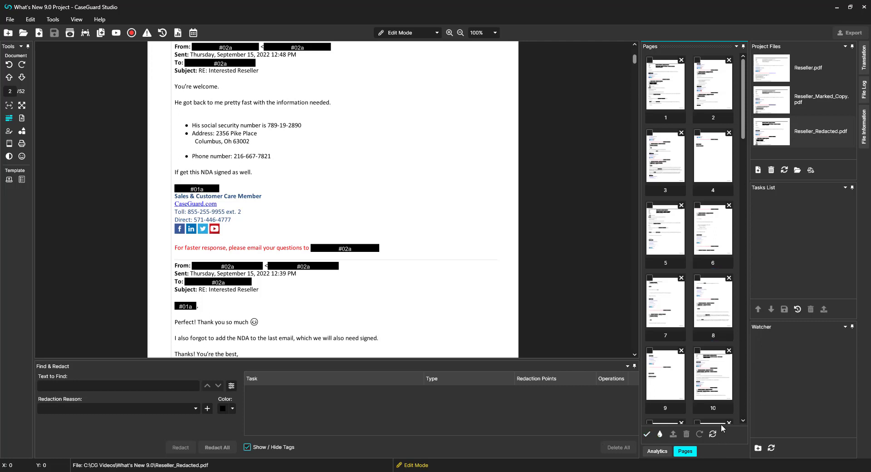
Step: Create a new watermark named Client Copy for the redacted document
click(659, 435)
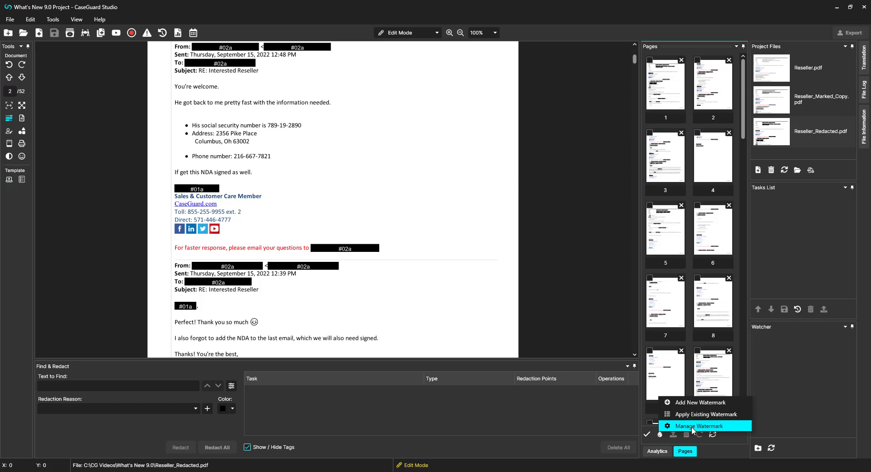
click(697, 403)
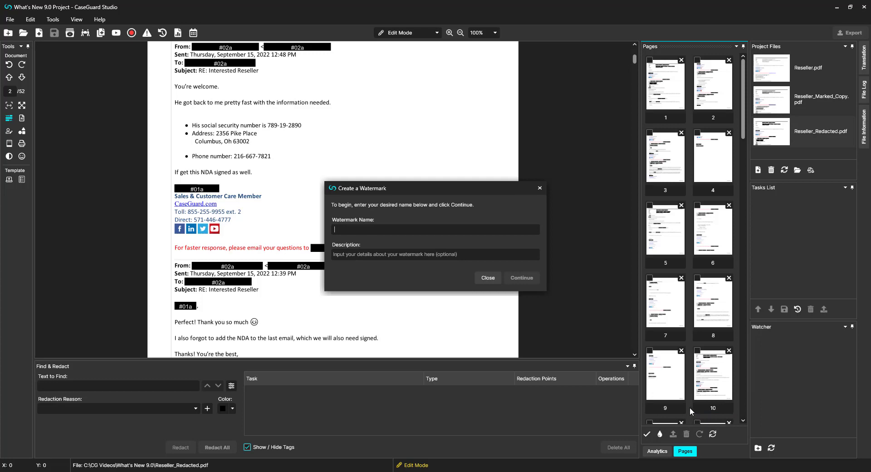
text(Client Co)
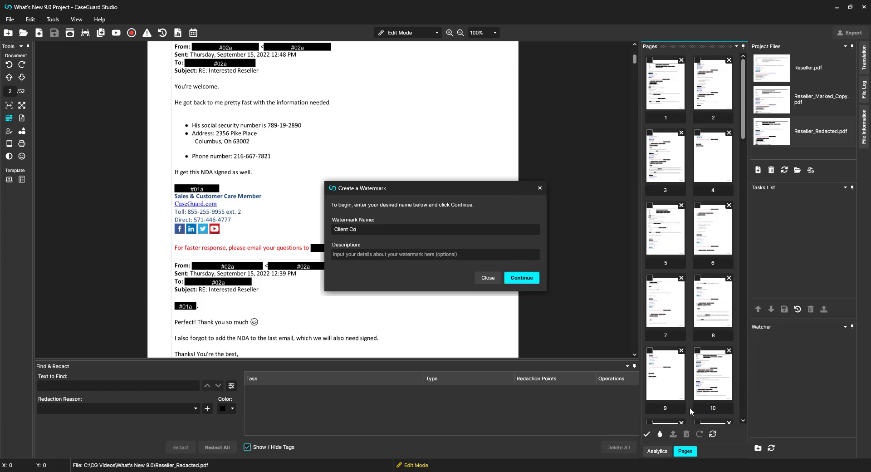
text(py)
click(519, 279)
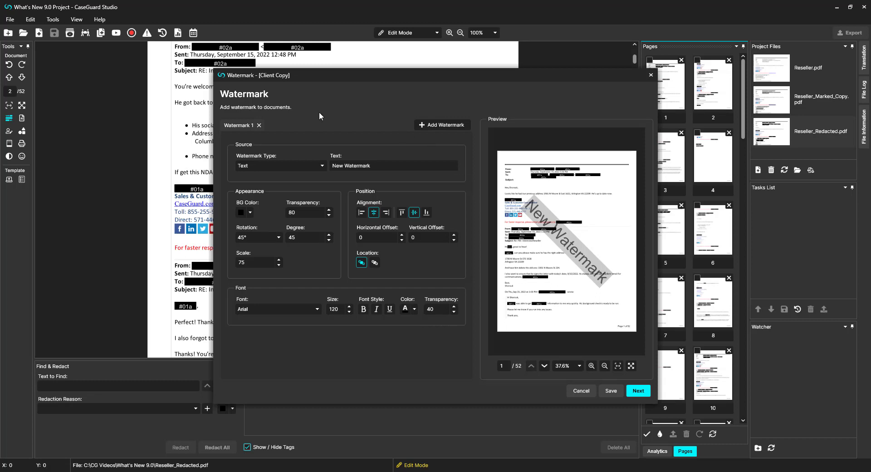
Step: Keep the watermark type as Text and set its text to DO NOT COPY
click(320, 165)
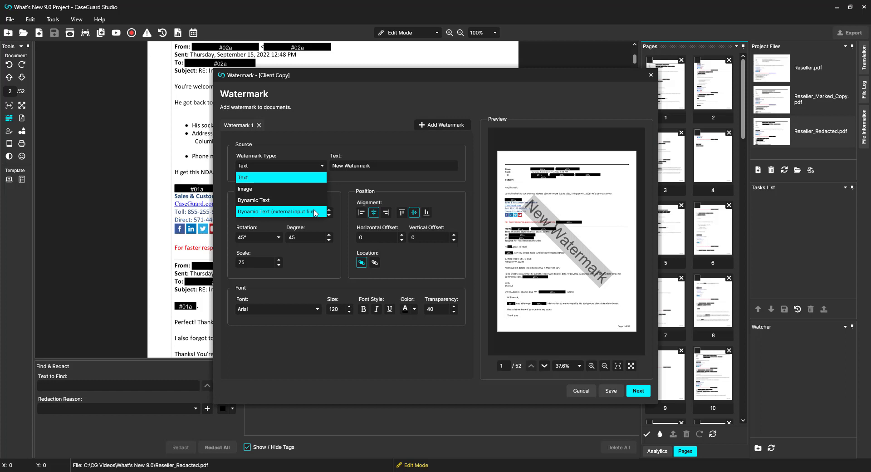
click(312, 182)
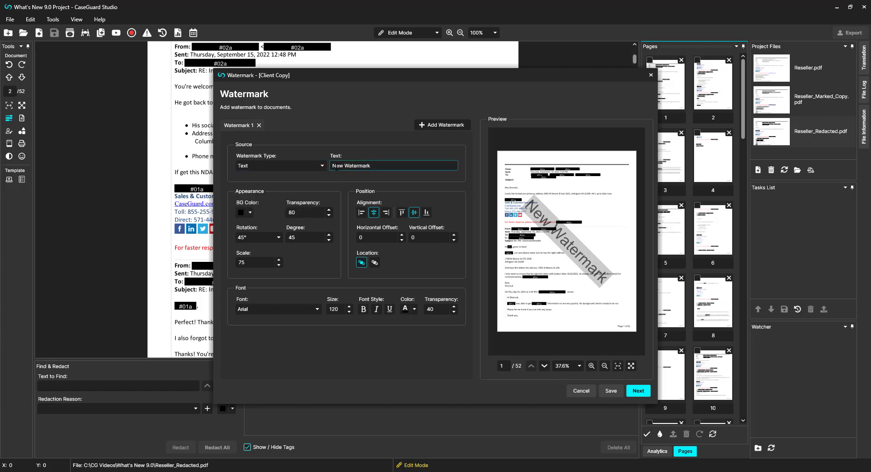
drag(372, 164, 323, 152)
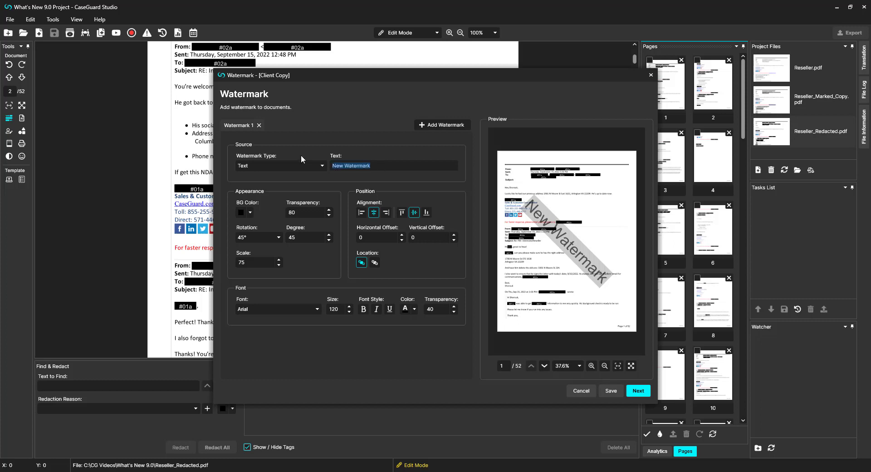
text(DO NOT COPY)
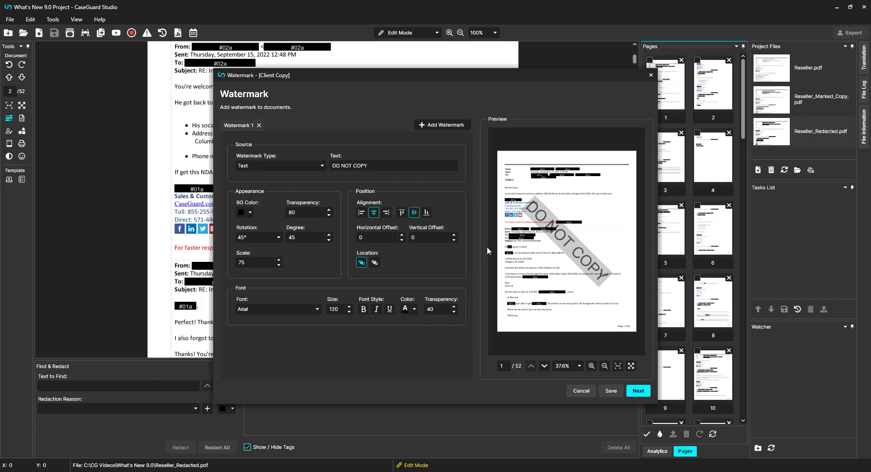
Step: Try other horizontal and vertical alignments for the watermark, ending with both set to center
click(366, 214)
click(386, 213)
click(426, 213)
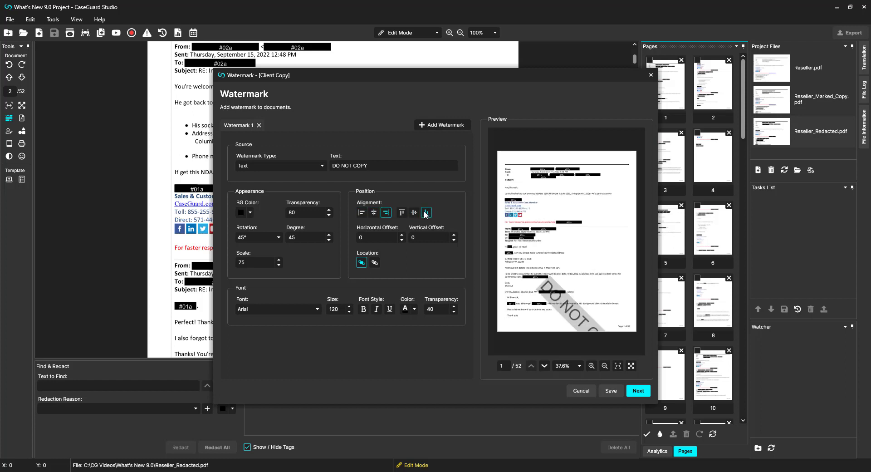
click(402, 212)
click(414, 212)
click(373, 212)
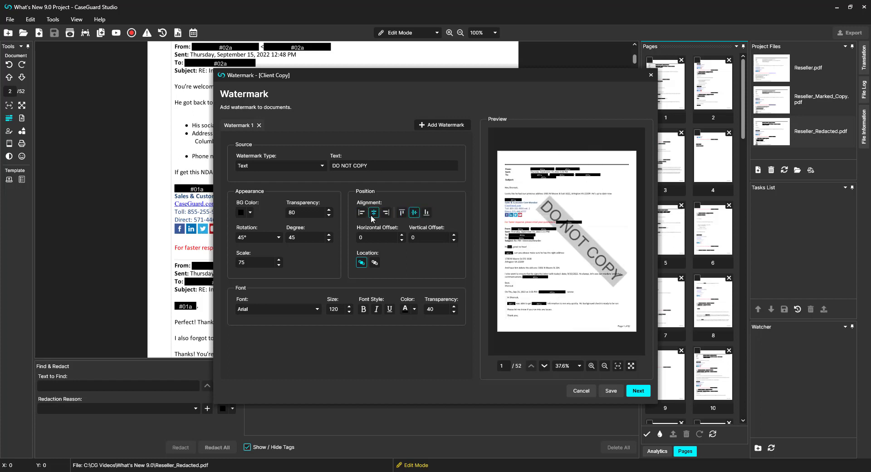
Step: Set the watermark's font color to the standard light blue
click(316, 310)
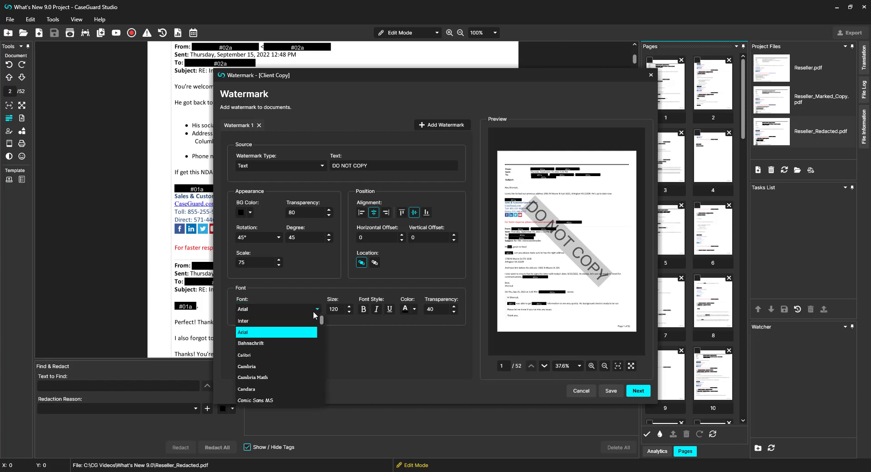
click(415, 310)
click(415, 309)
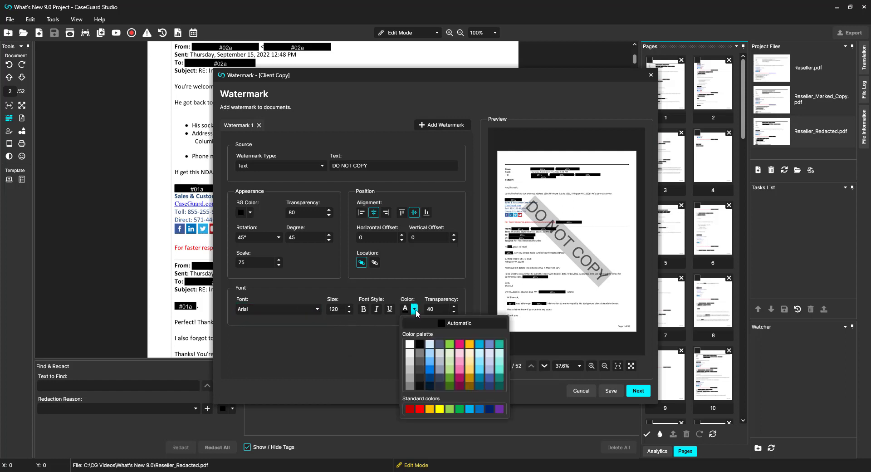
click(415, 310)
click(416, 310)
click(470, 411)
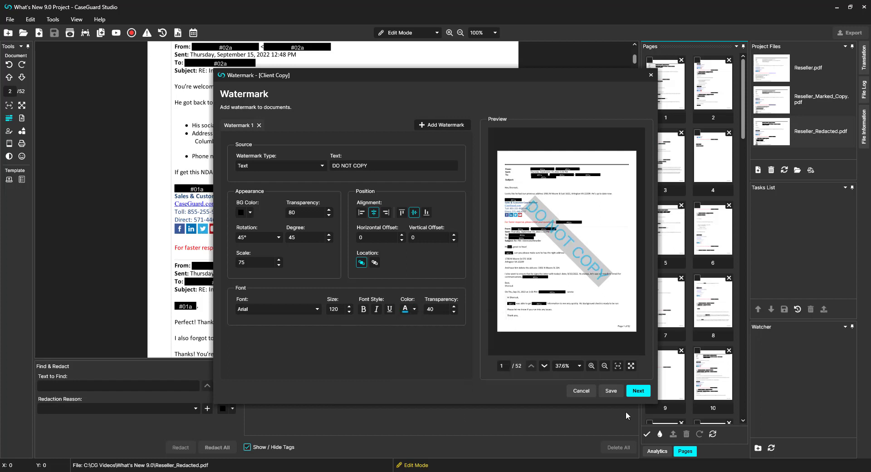
Step: Apply the Client Copy watermark to all pages and open Reseller_Redacted_Watermark.pdf to check it
click(637, 393)
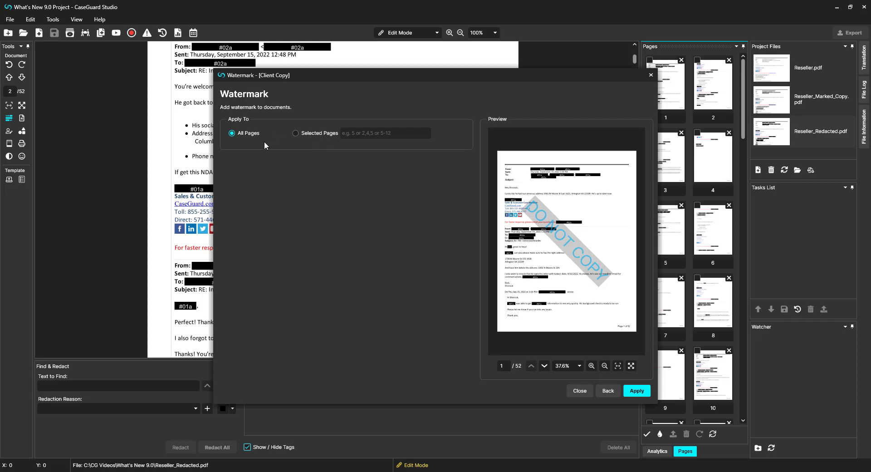
click(648, 389)
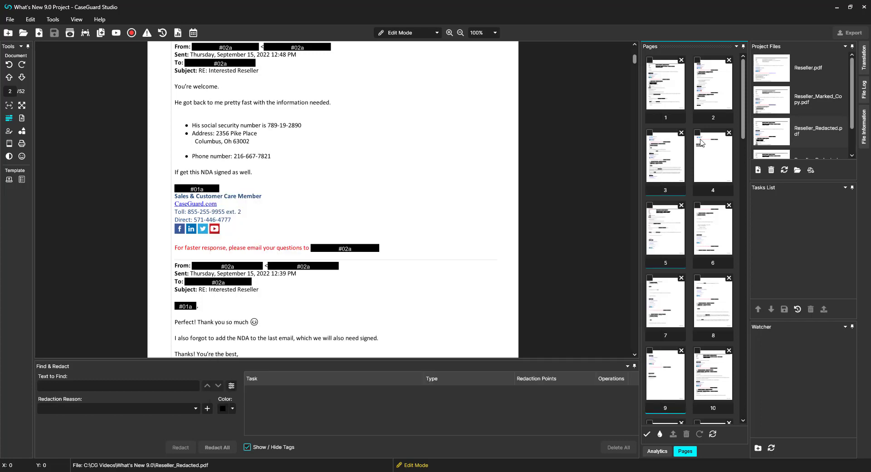
double_click(816, 154)
scroll(370, 188, down, 10)
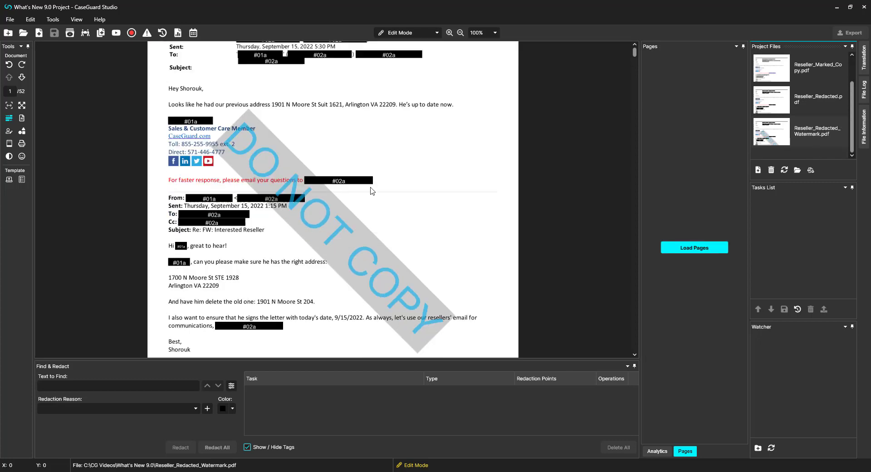
scroll(370, 187, down, 20)
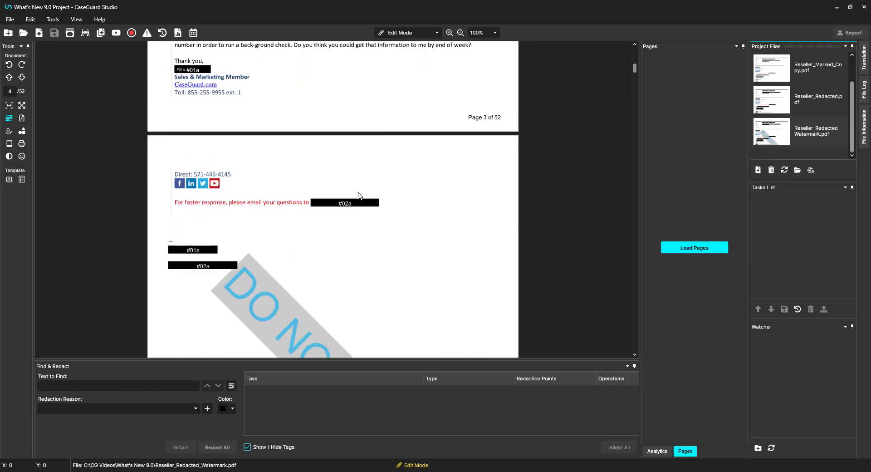
Step: Add the audio file 911-call.mp3 from the Demo folder's Audio subfolder to the project and open it
scroll(363, 192, down, 10)
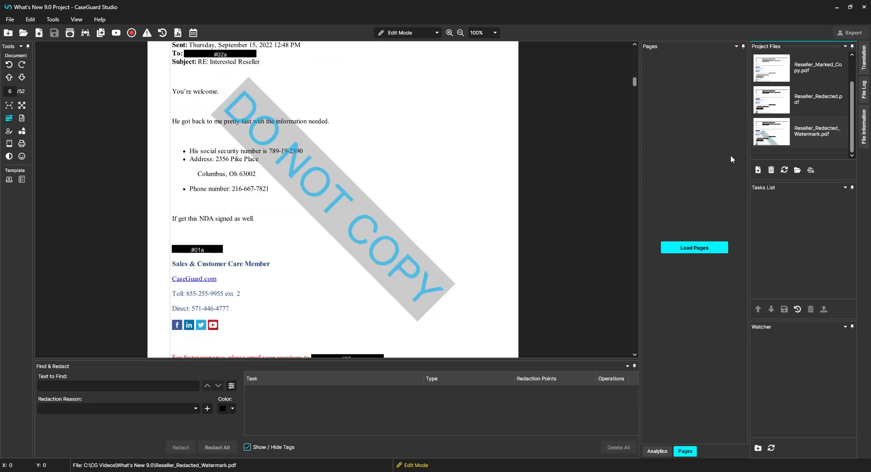
click(758, 170)
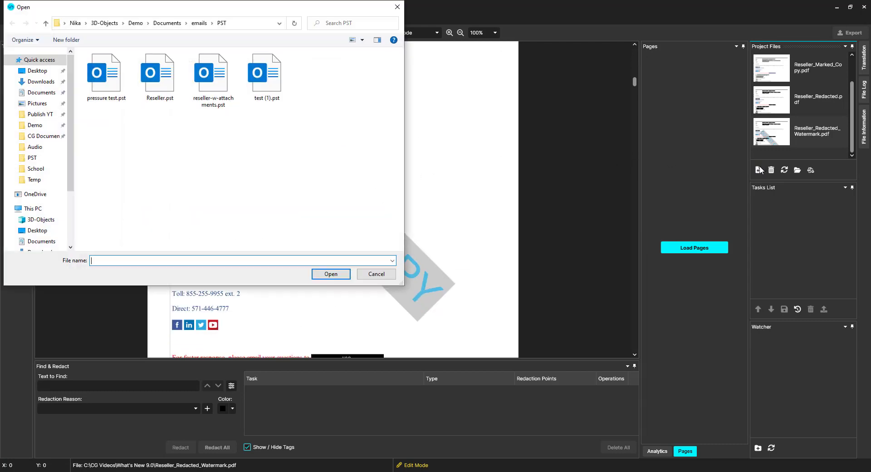
click(169, 22)
click(135, 23)
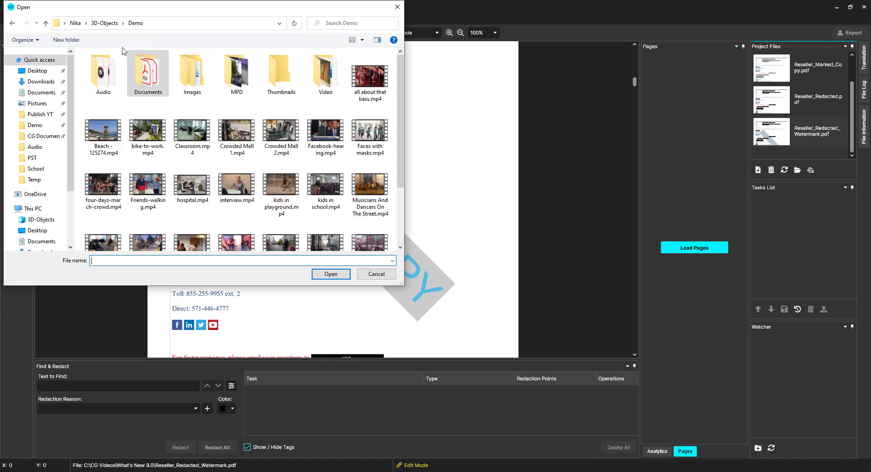
double_click(106, 75)
double_click(159, 74)
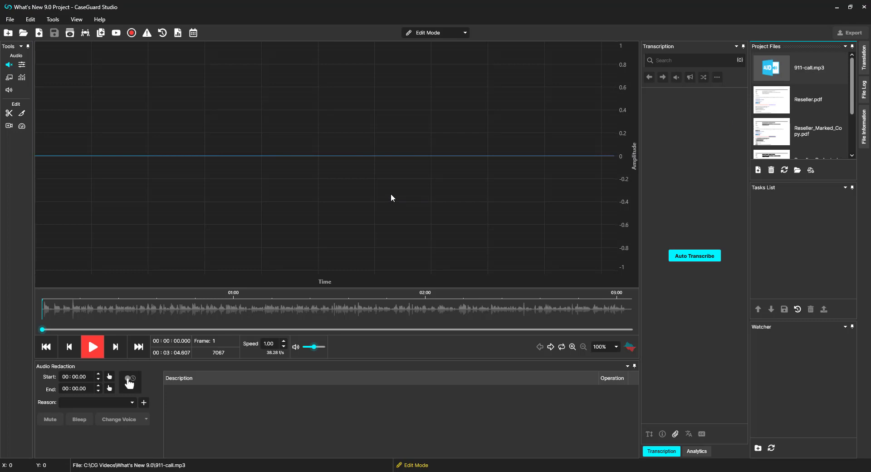
Step: Look over the available audio visualizations and start playing 911-call.mp3 with the Audio Waveform shown
right_click(386, 190)
mouse_move(418, 197)
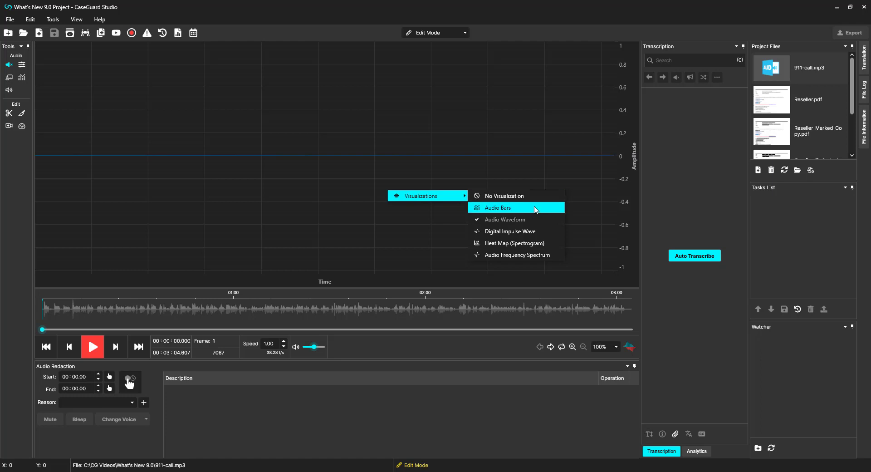
click(544, 255)
click(92, 345)
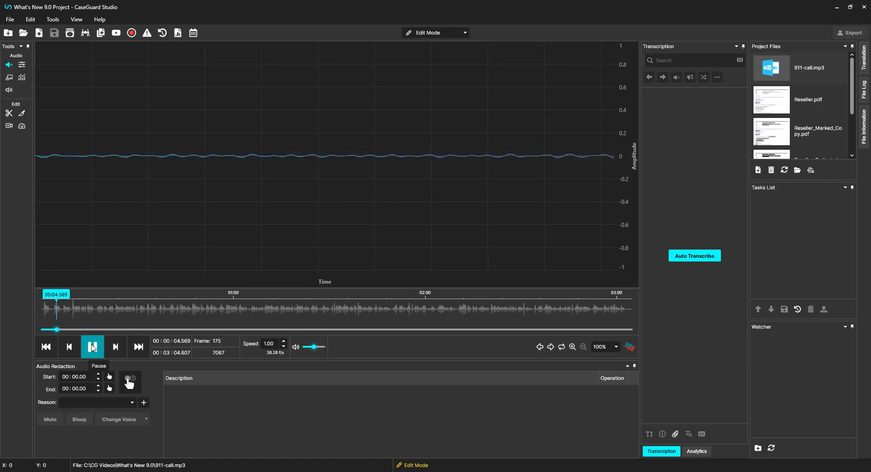
Step: Preview the playing audio with the Audio Bars visualization and return to Audio Waveform
right_click(261, 201)
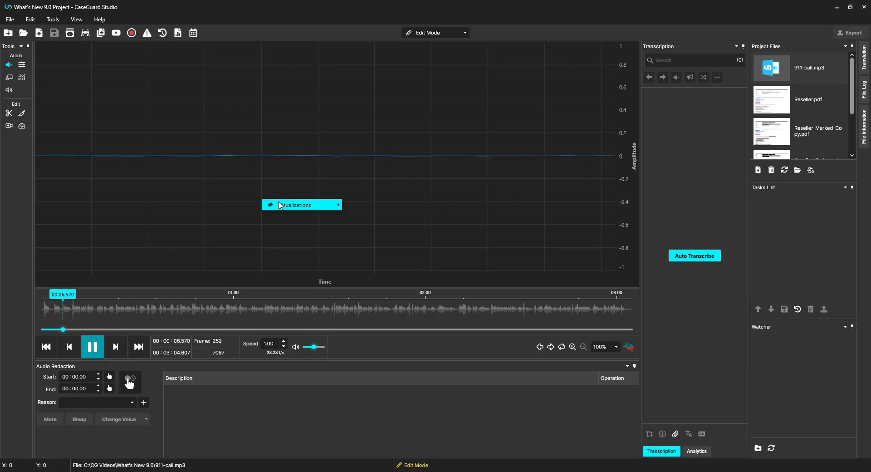
mouse_move(273, 205)
click(381, 217)
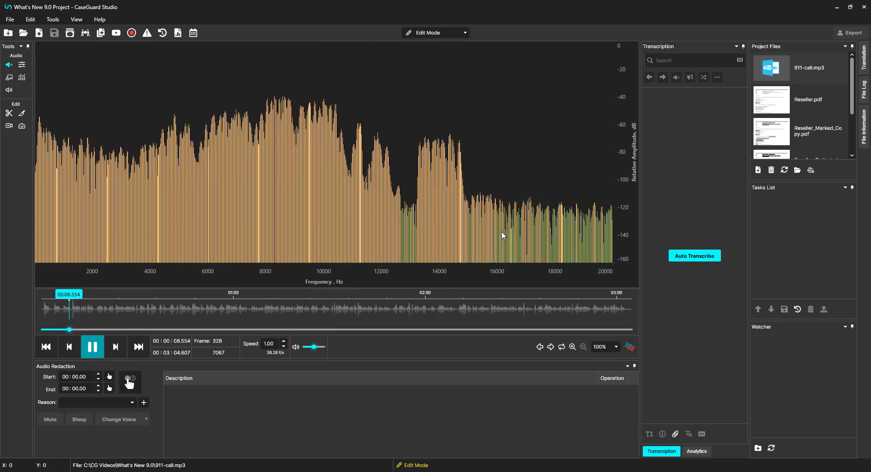
right_click(511, 109)
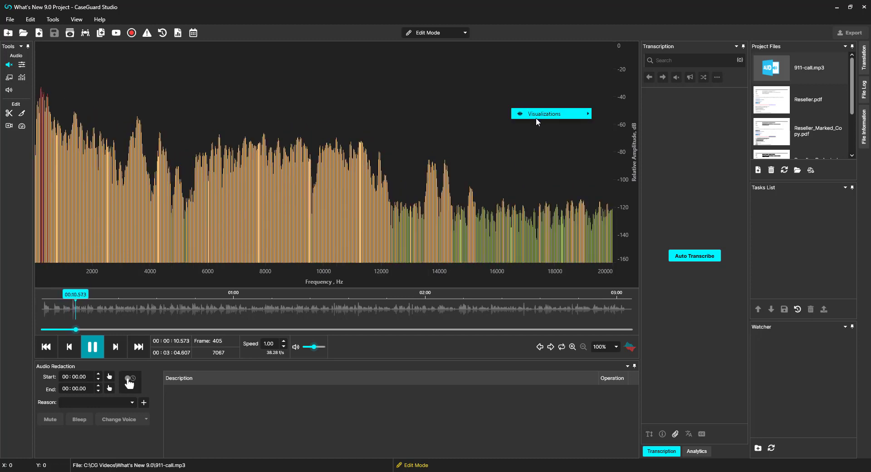
mouse_move(572, 113)
click(610, 136)
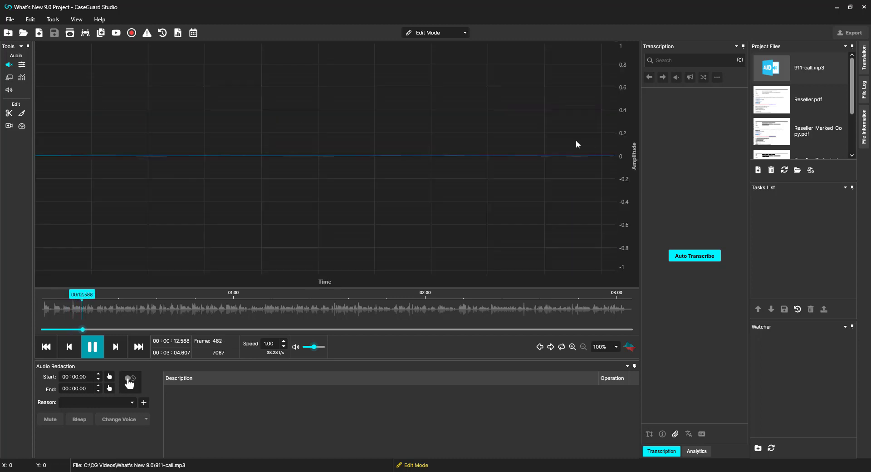
Step: Preview the playing audio with the Digital Impulse Wave and Heat Map (Spectrogram) visualizations
right_click(528, 140)
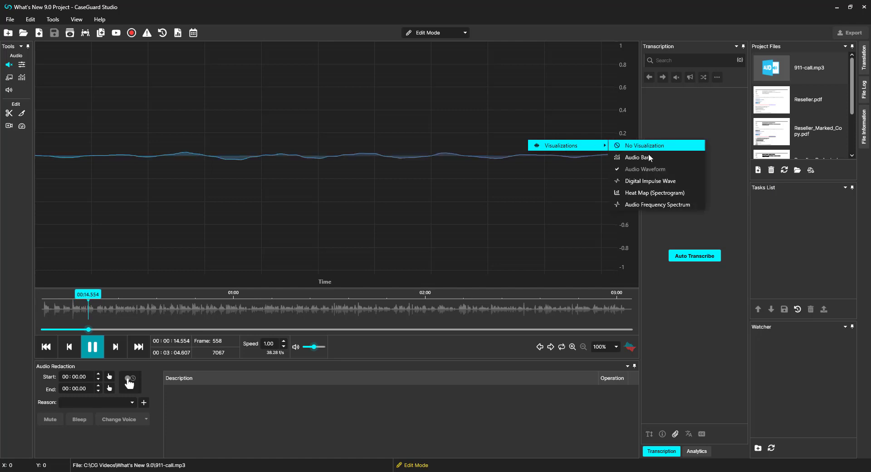
click(653, 181)
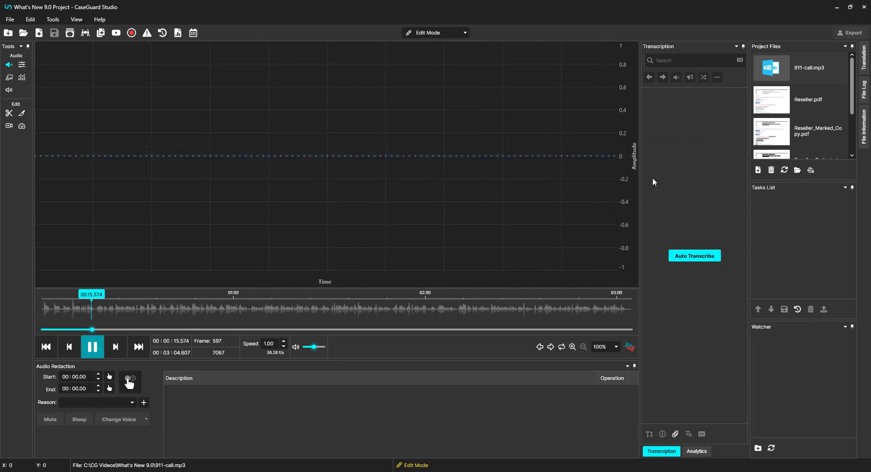
right_click(508, 148)
mouse_move(572, 151)
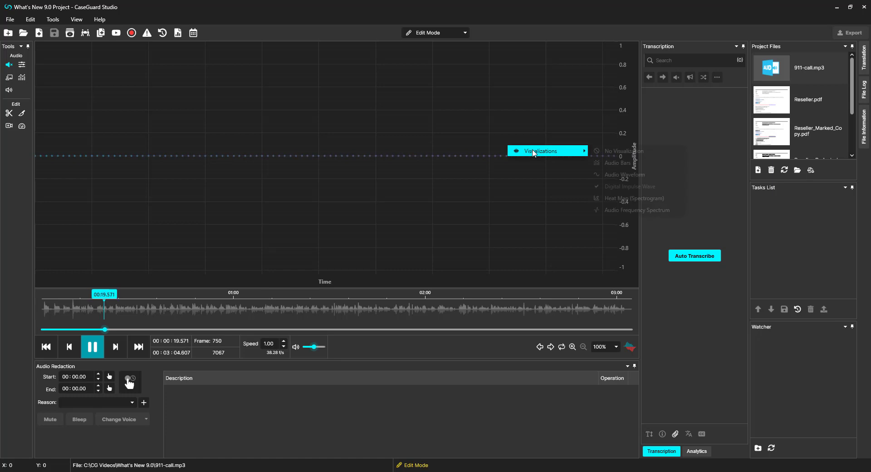
click(621, 198)
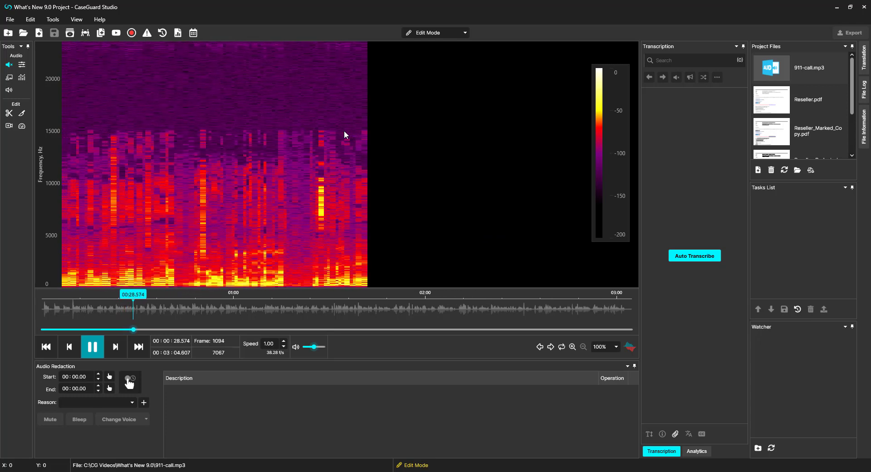
Step: Set the visualization of 911-call.mp3 to Audio Frequency Spectrum and pause playback after viewing it
right_click(344, 131)
mouse_move(372, 138)
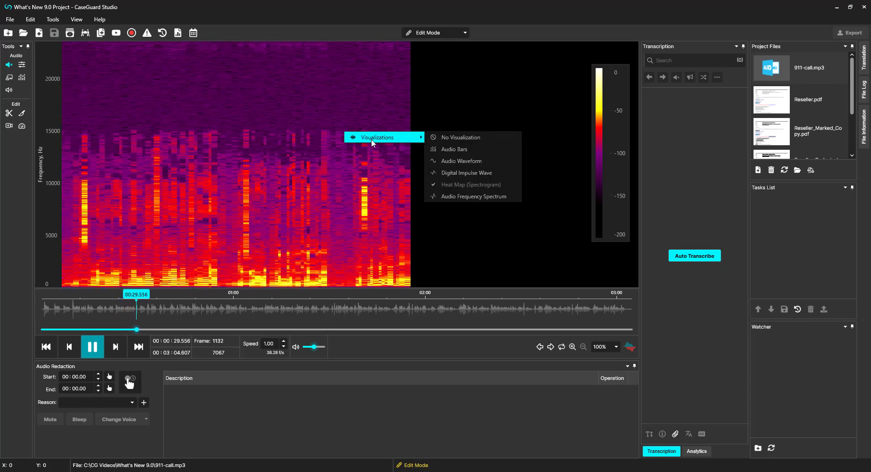
click(453, 196)
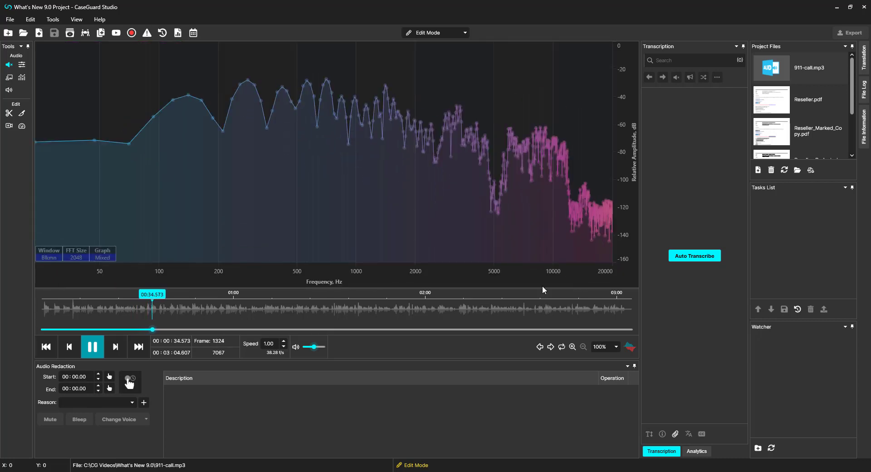
click(93, 347)
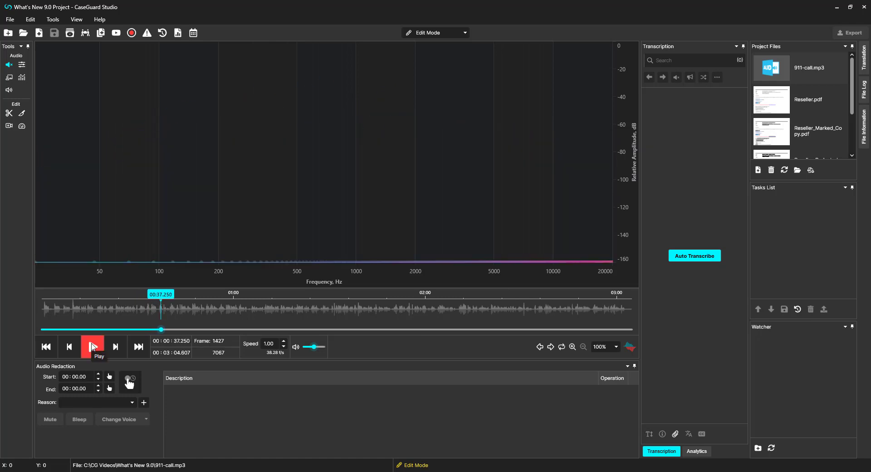